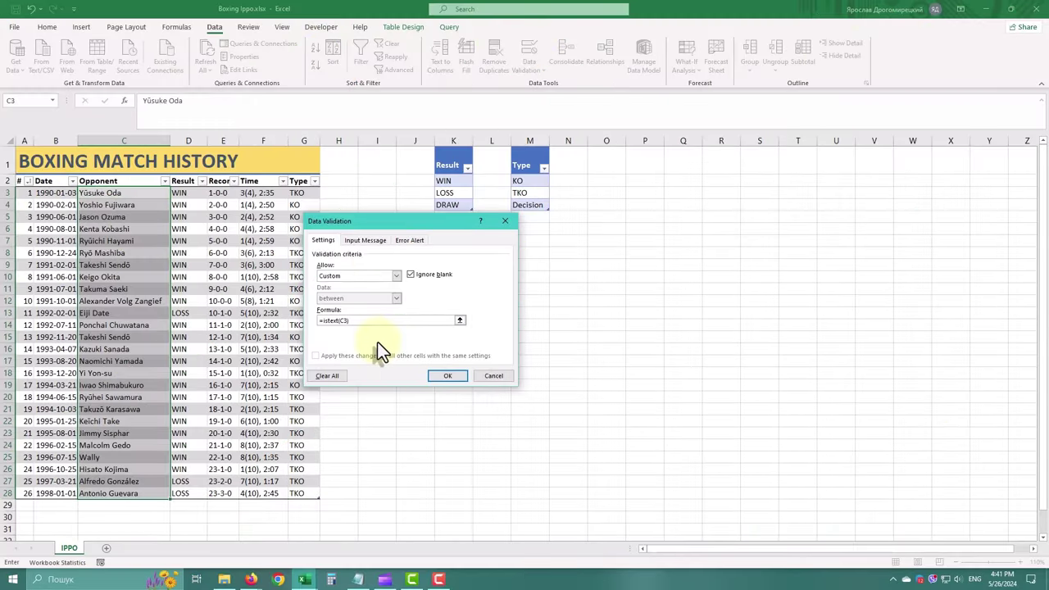
Accept the custom =ISTEXT(C3) rule for the Opponent column and select the empty cell below the table
click(447, 376)
click(131, 506)
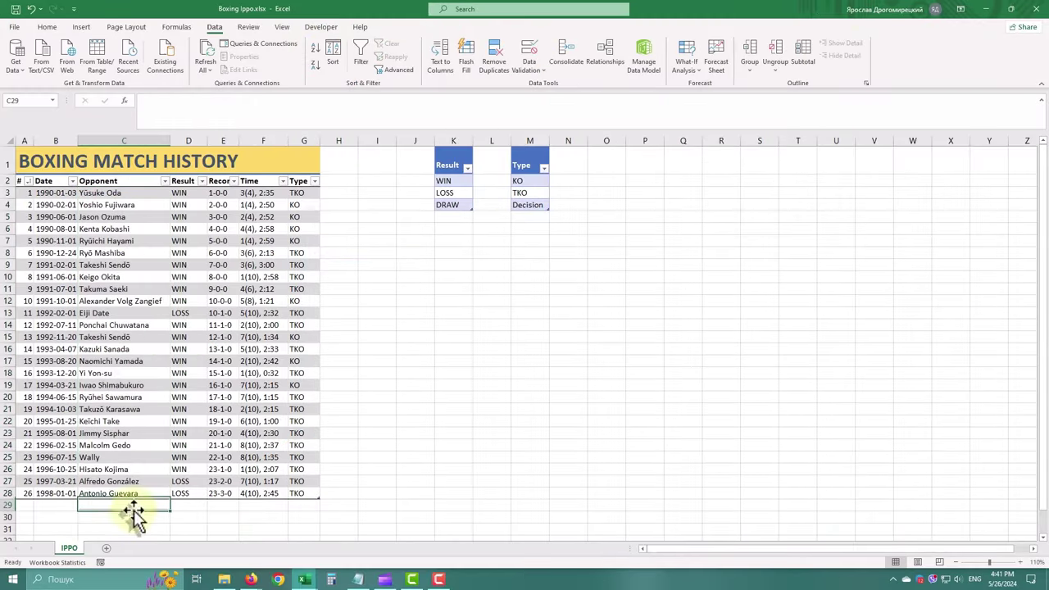
Test A29 with 'fgg', cancel the rejection, then enter match number 27
click(25, 504)
text(fgg)
key(Return)
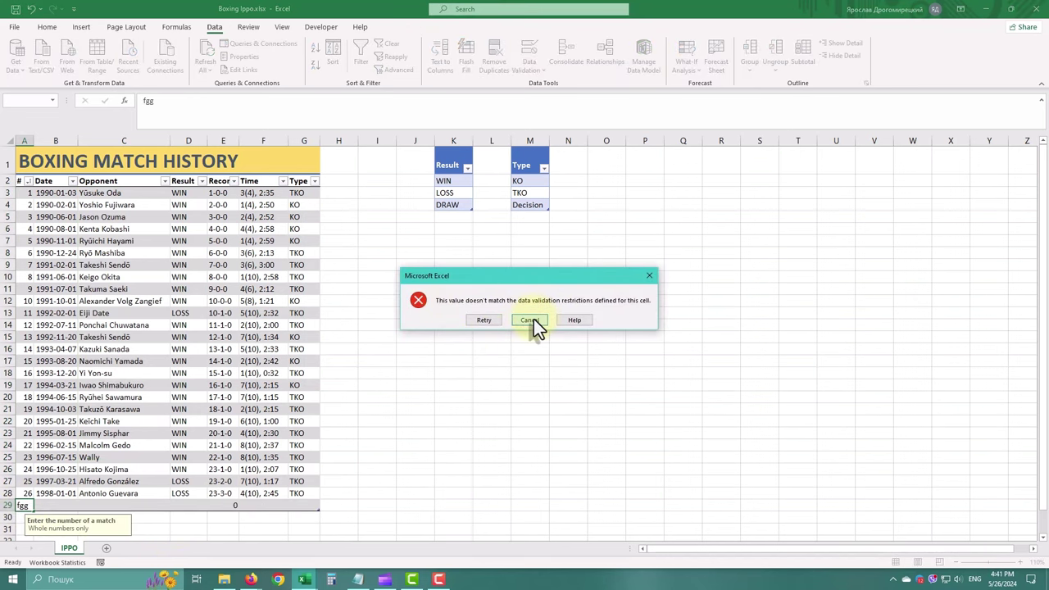
click(529, 320)
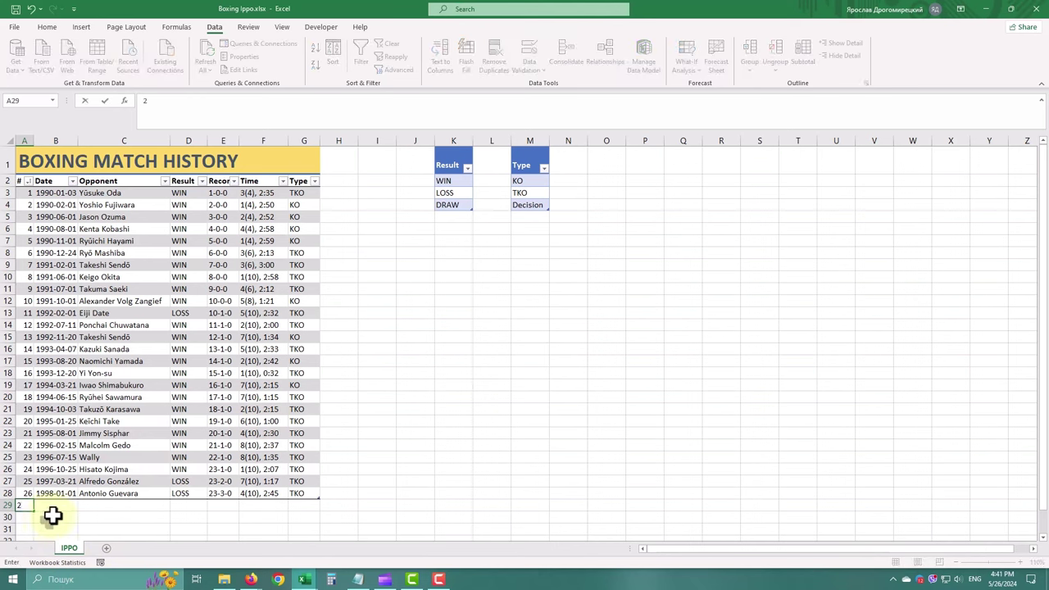
text(27)
key(Tab)
Try an invalid date, retry, and enter 2000-01-02 as the match date
text(1)
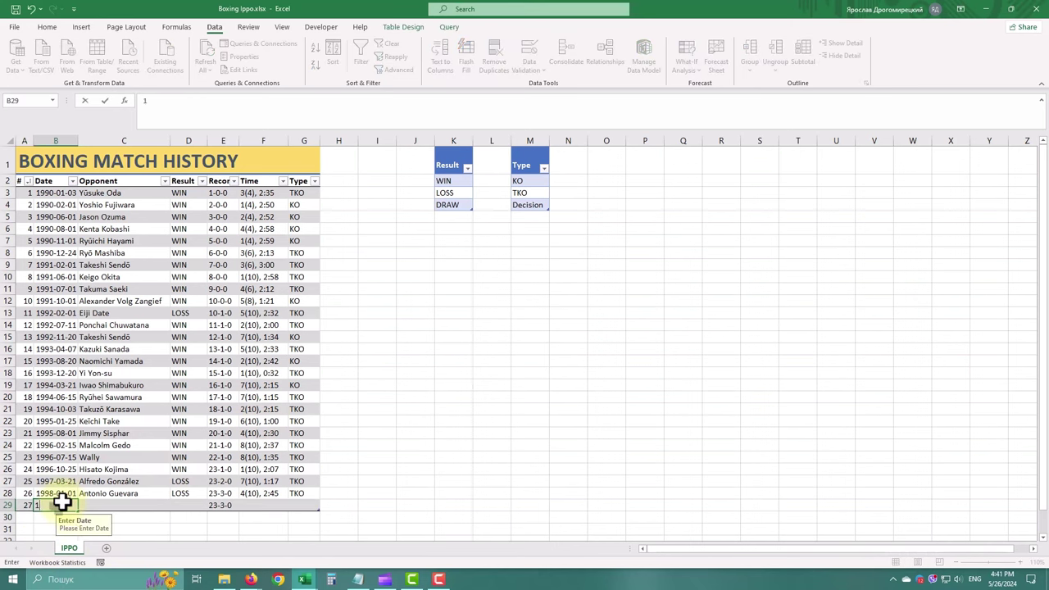
key(Return)
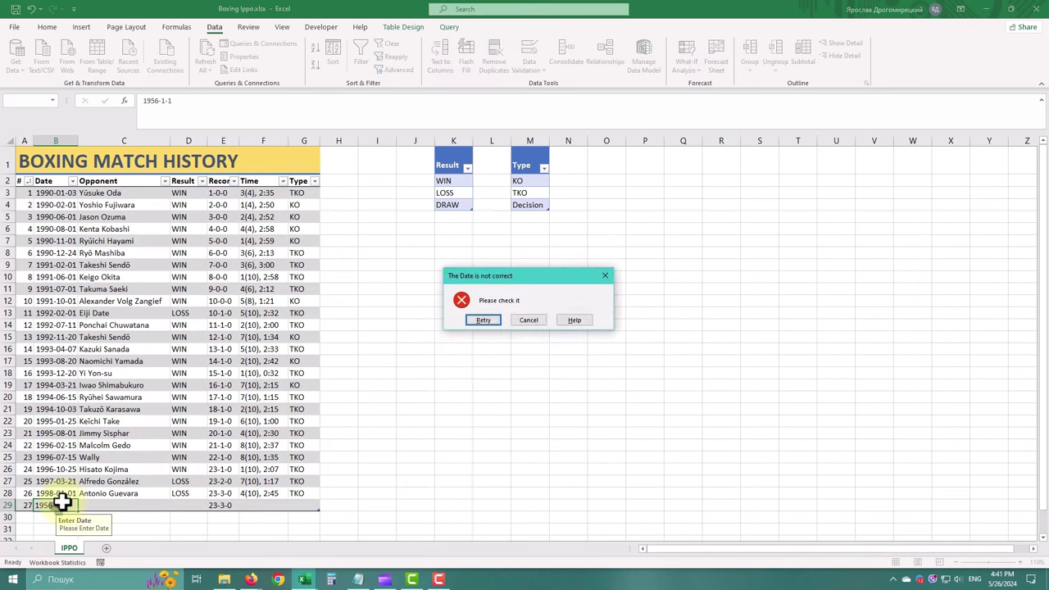
key(Return)
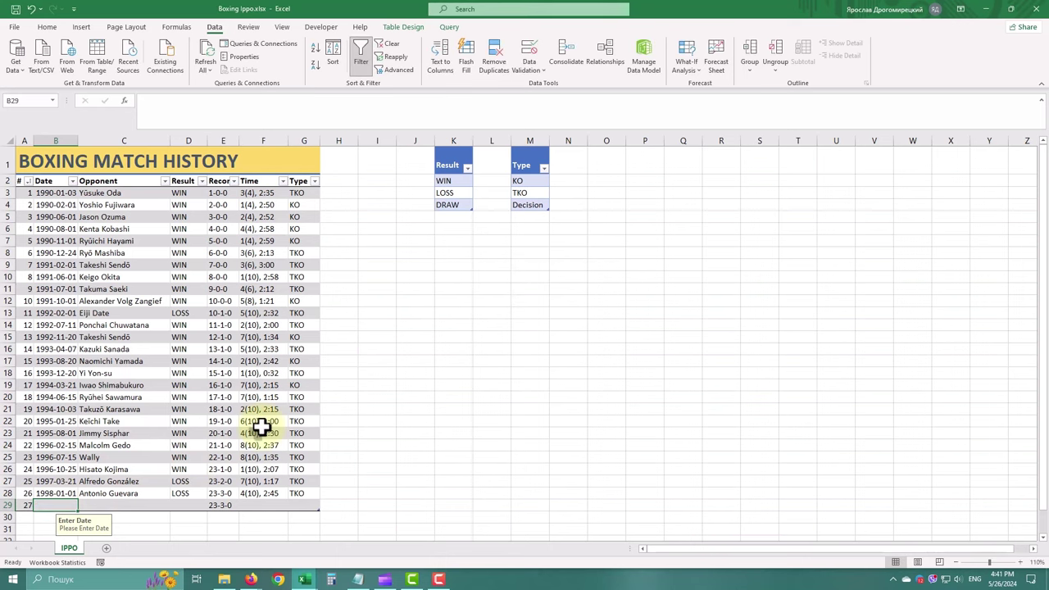
text(2000-1-)
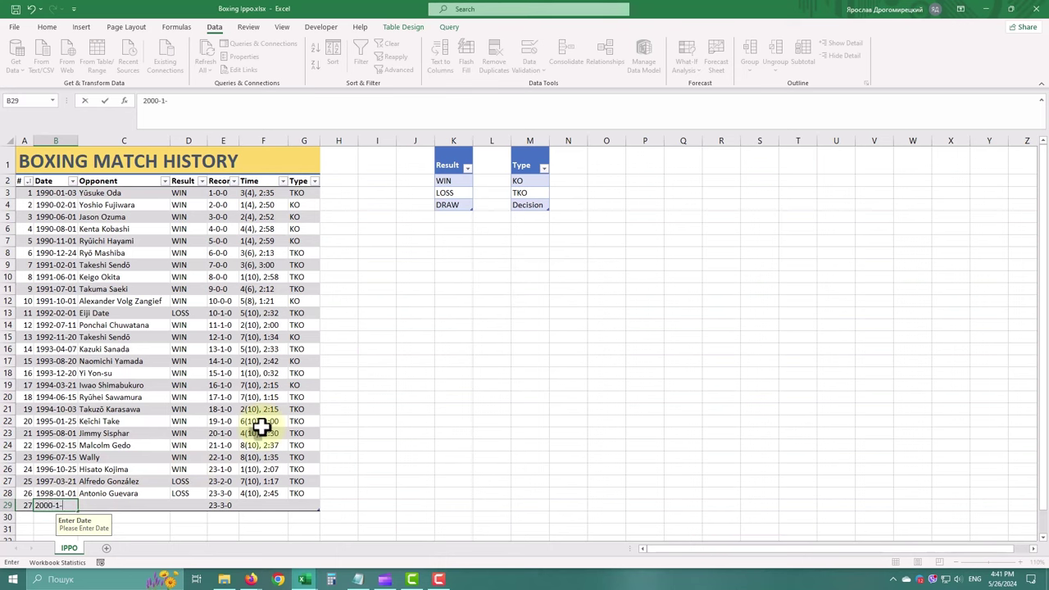
text(0-01-02)
click(121, 505)
Test the opponent cell with 43434, cancel the alert, then enter the opponent's name
text(43434)
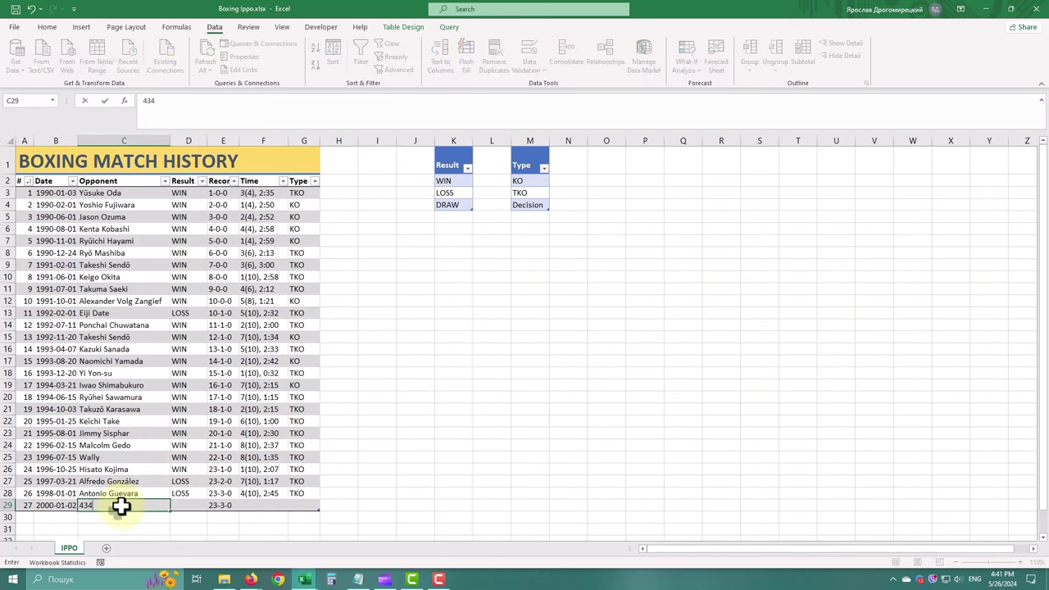
key(Return)
click(529, 317)
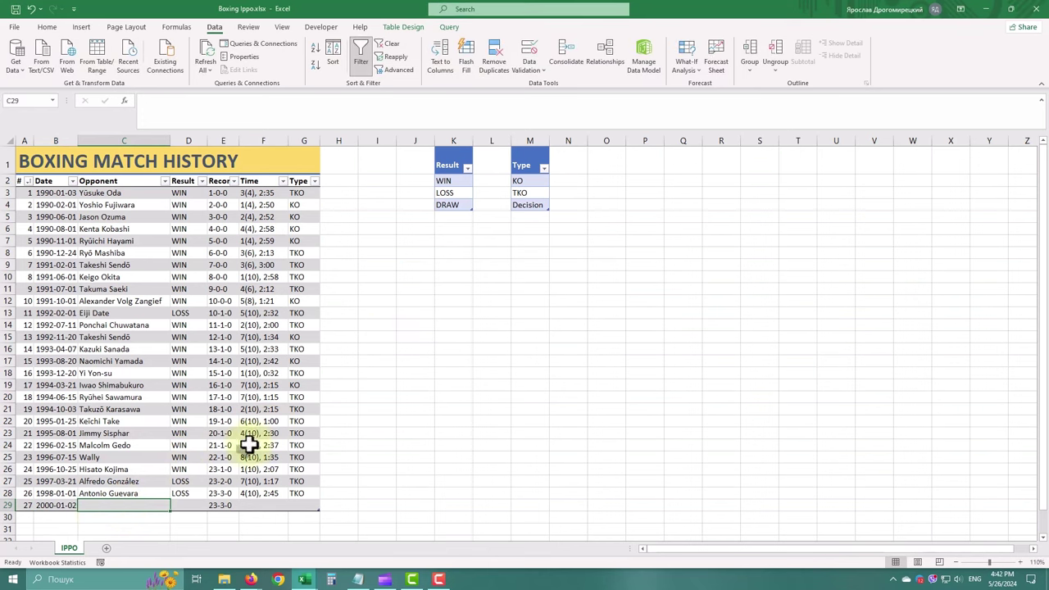
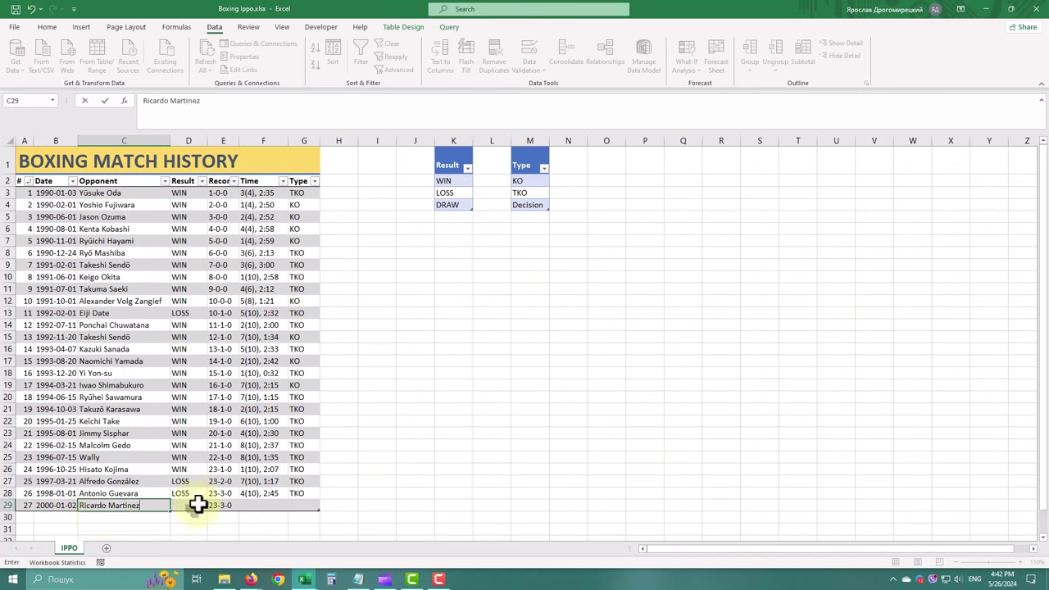
click(195, 505)
Pick DRAW as the result, check the 23-3-1 record, and enter time 12(12), 3:00
click(210, 507)
click(178, 531)
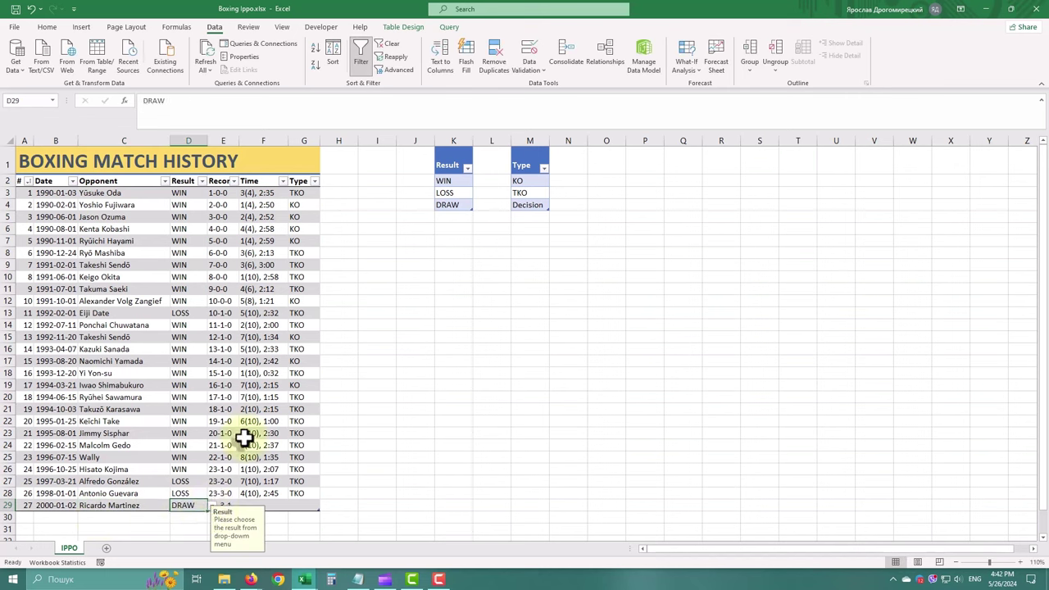
click(218, 505)
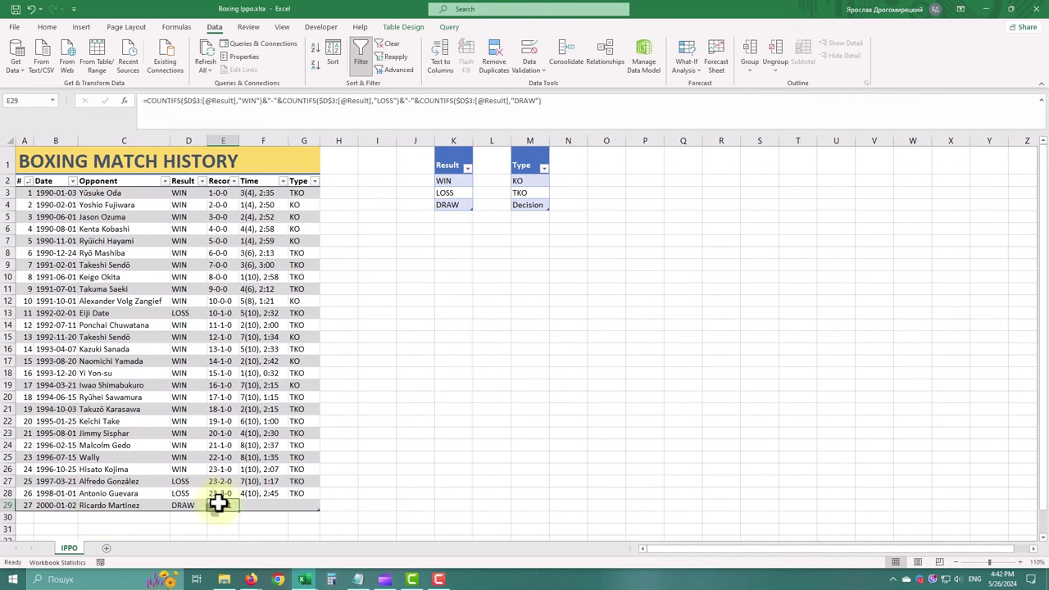
click(271, 506)
text(12(12),)
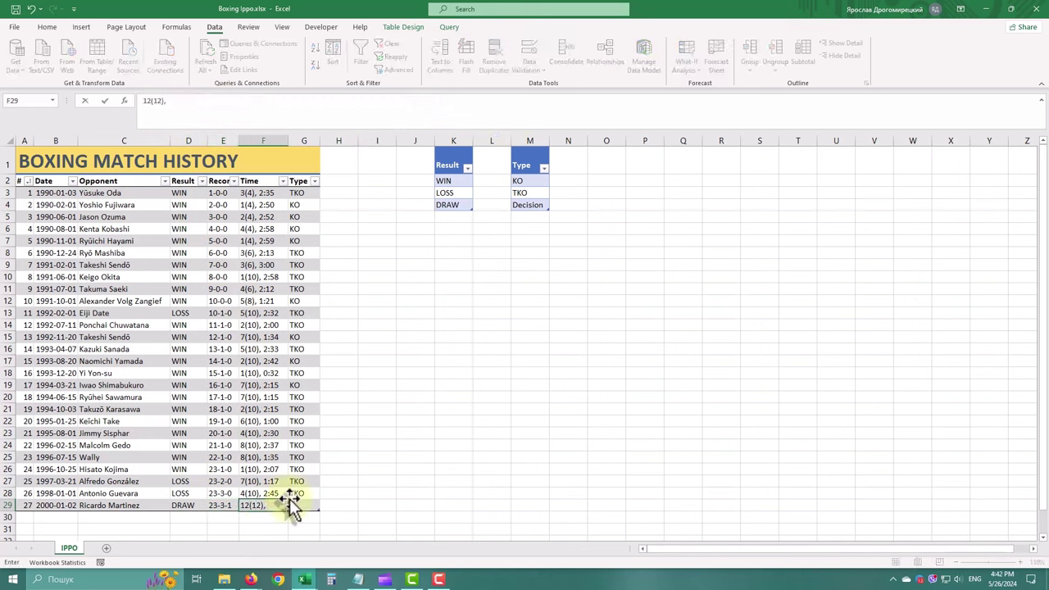
text( 3:00)
Select the Date cells B3:B28 and open the Data Validation dialog from the Data tab
click(293, 506)
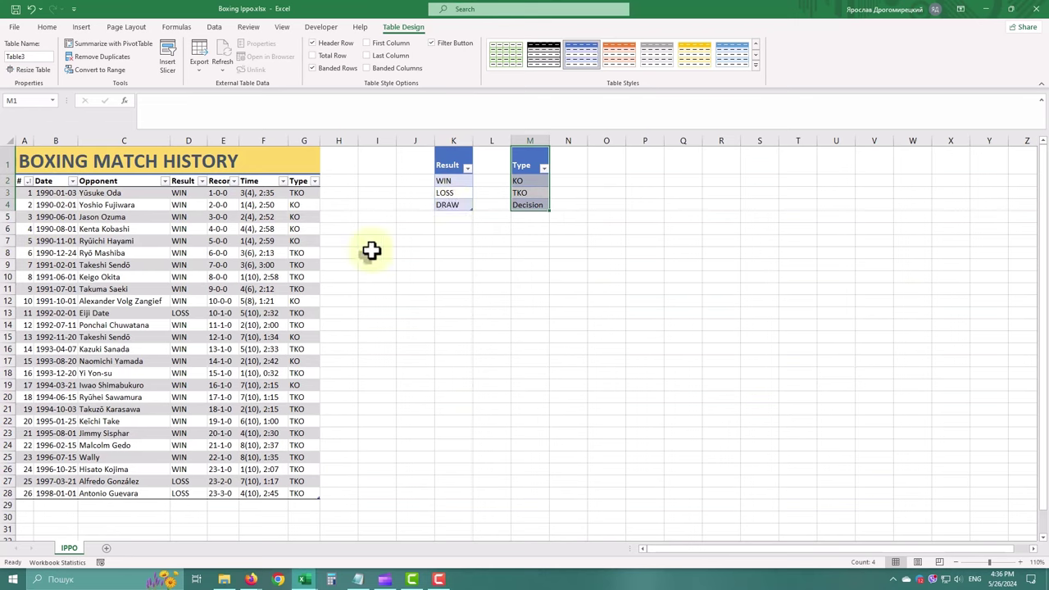
click(64, 196)
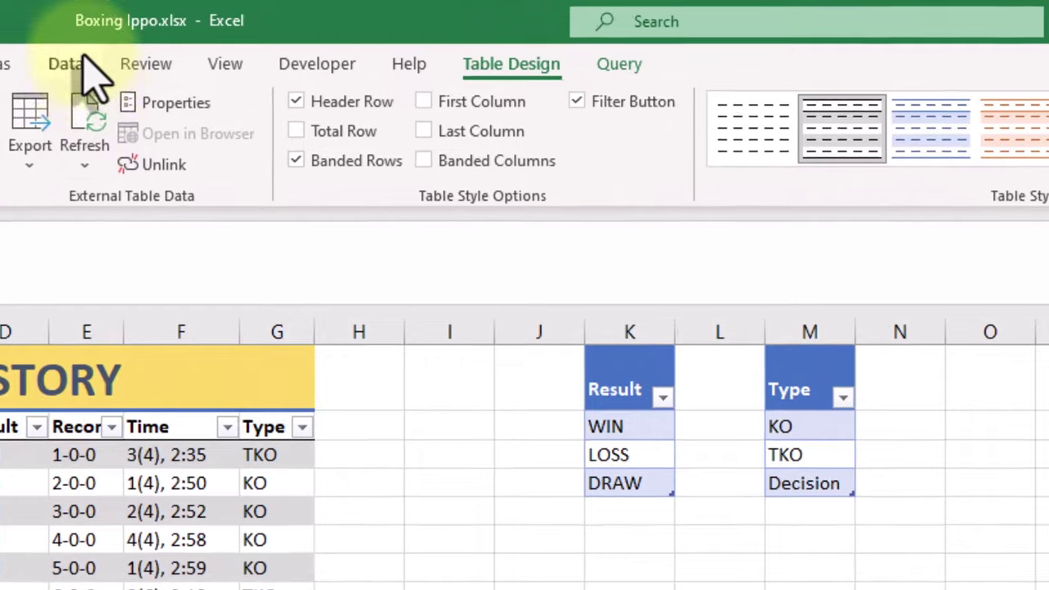
click(113, 52)
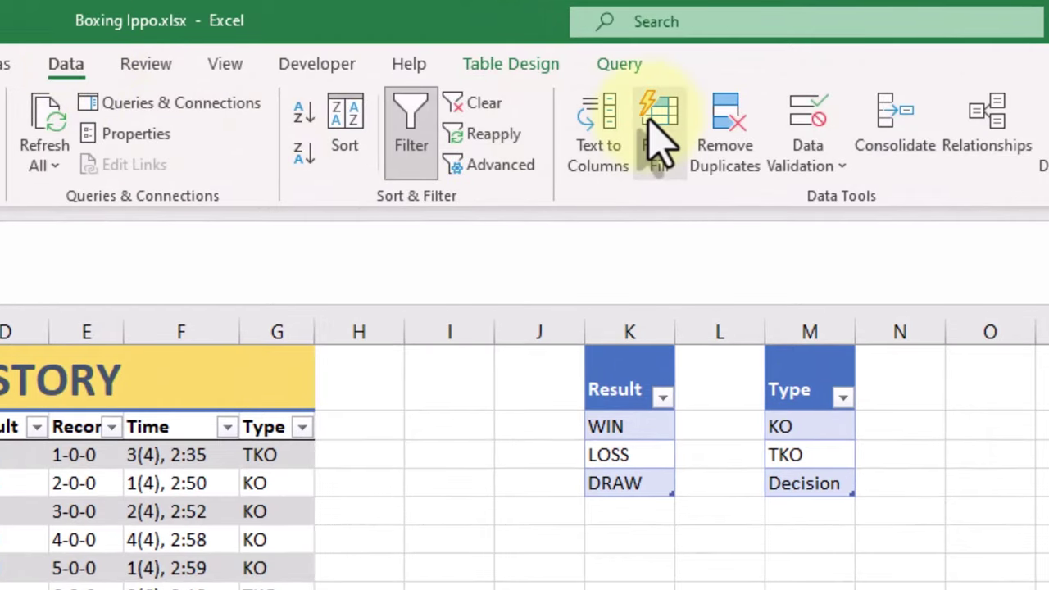
click(808, 168)
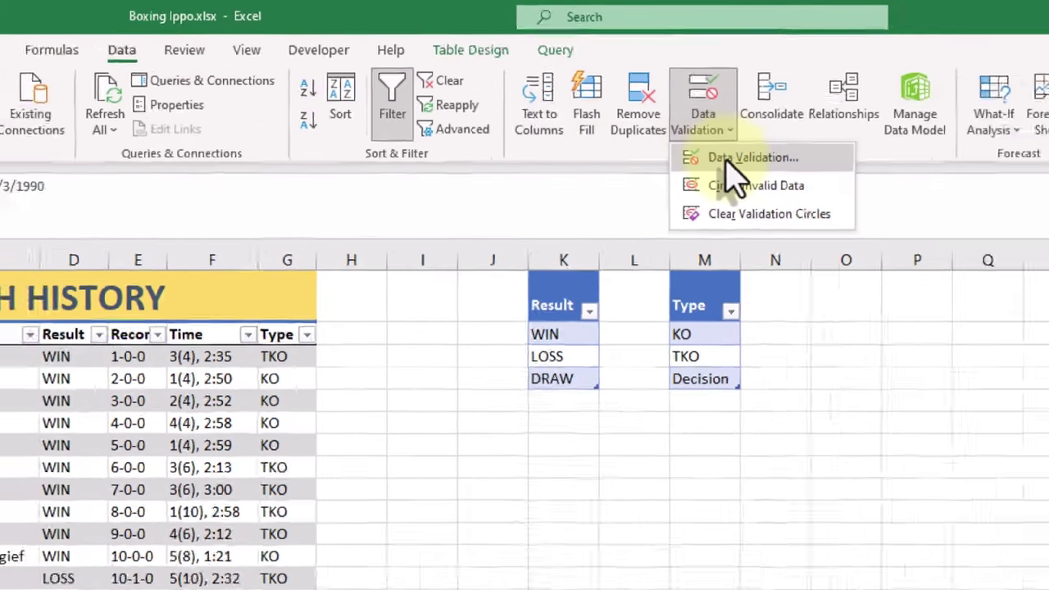
click(835, 205)
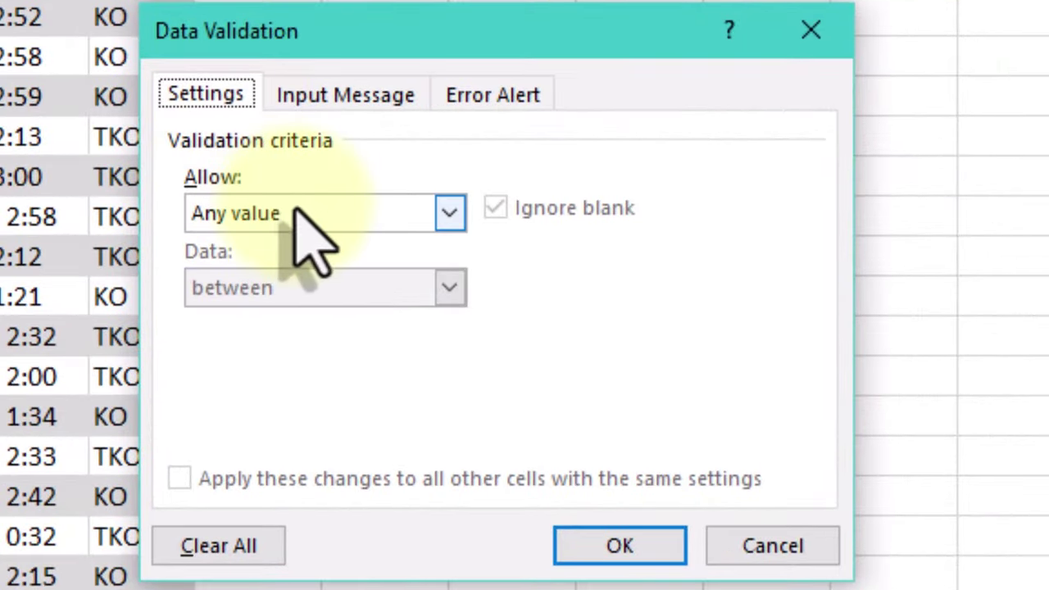
click(359, 234)
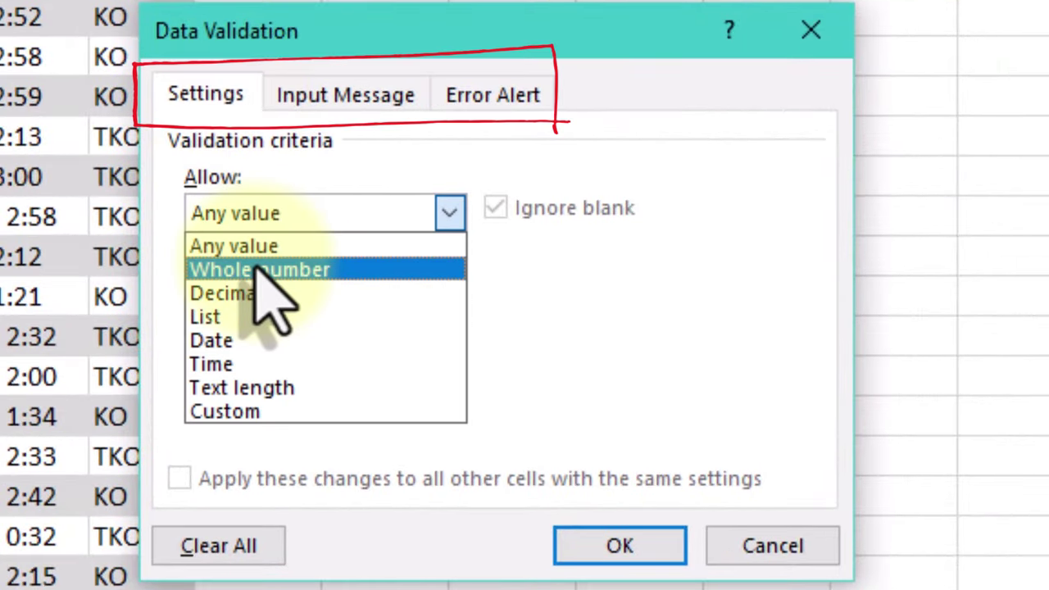
click(259, 270)
click(314, 289)
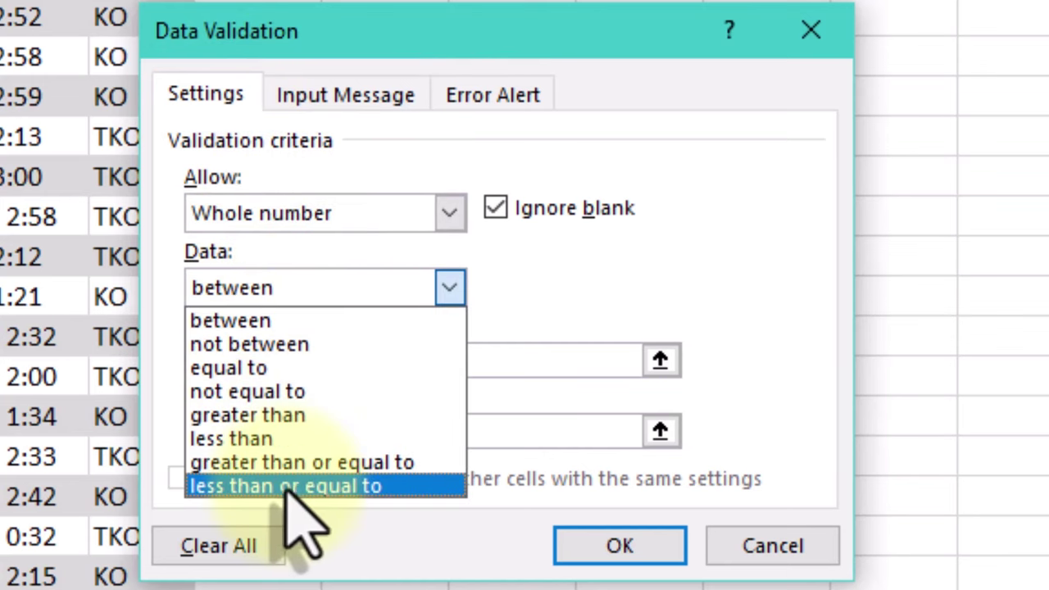
click(295, 223)
click(292, 222)
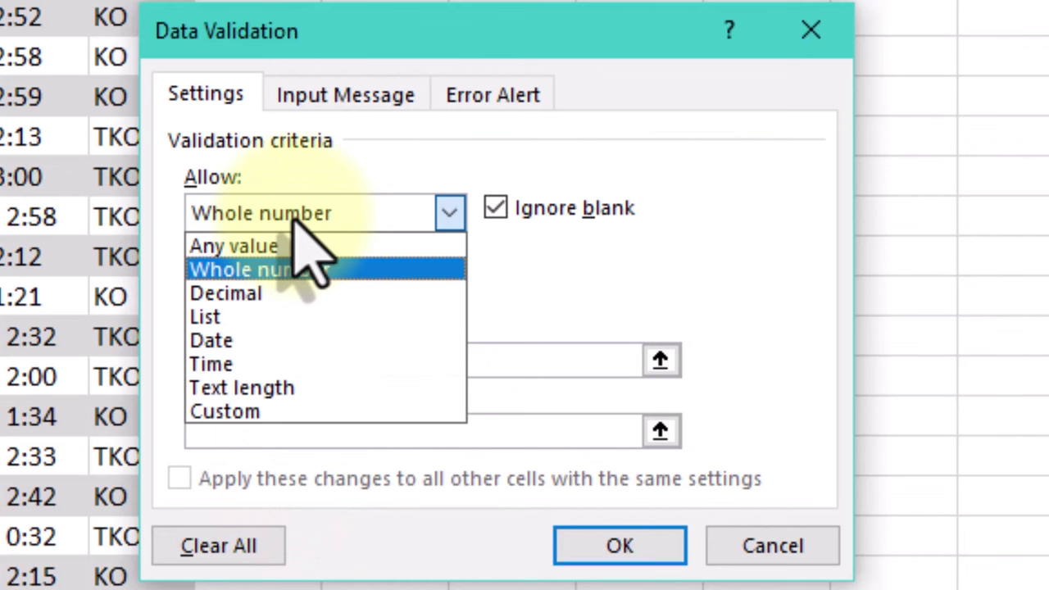
click(262, 296)
click(283, 288)
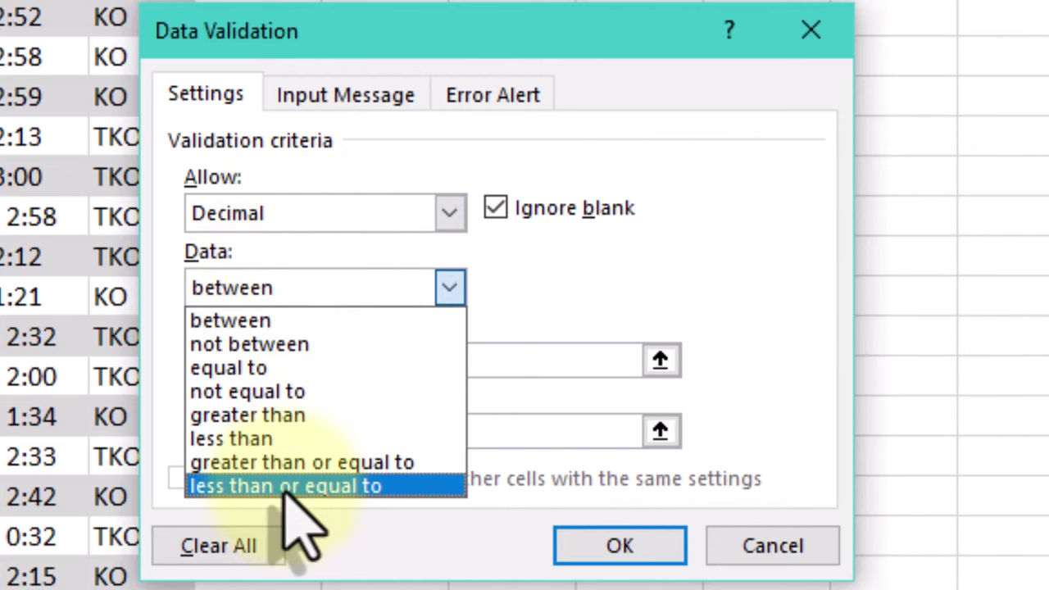
click(288, 201)
click(282, 211)
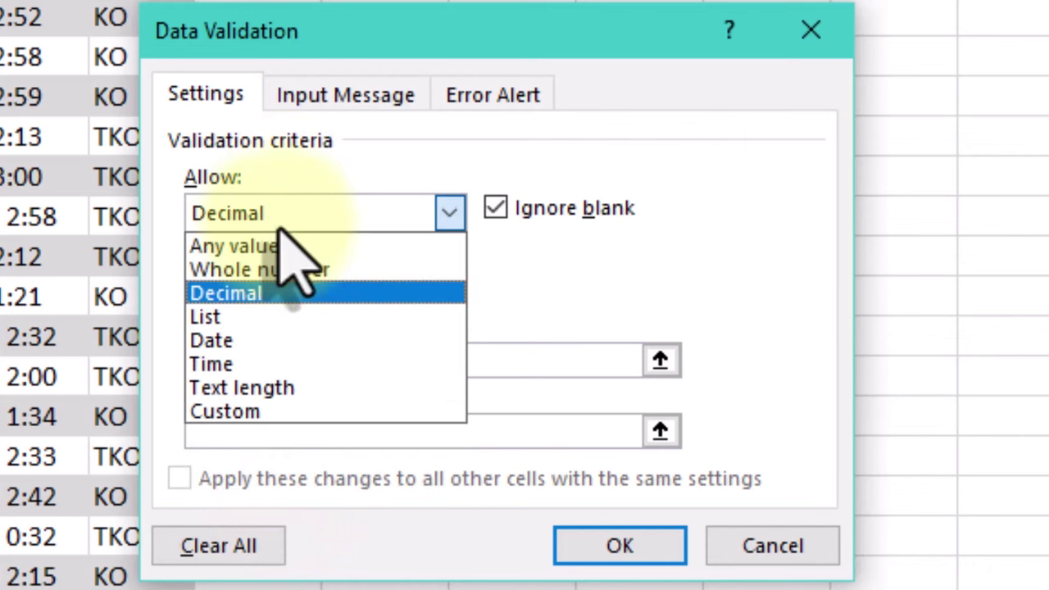
click(264, 318)
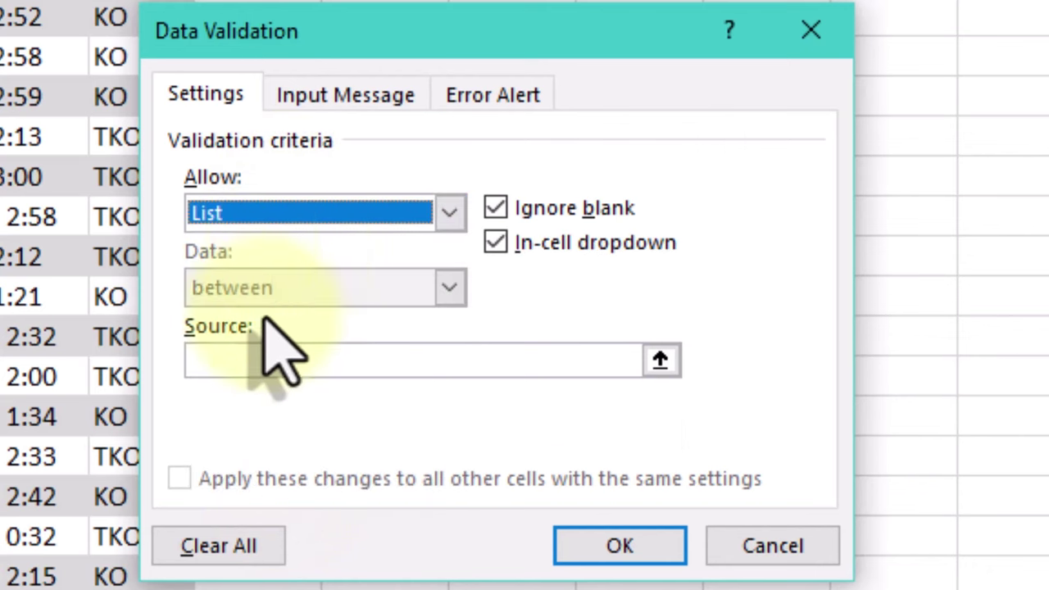
click(290, 210)
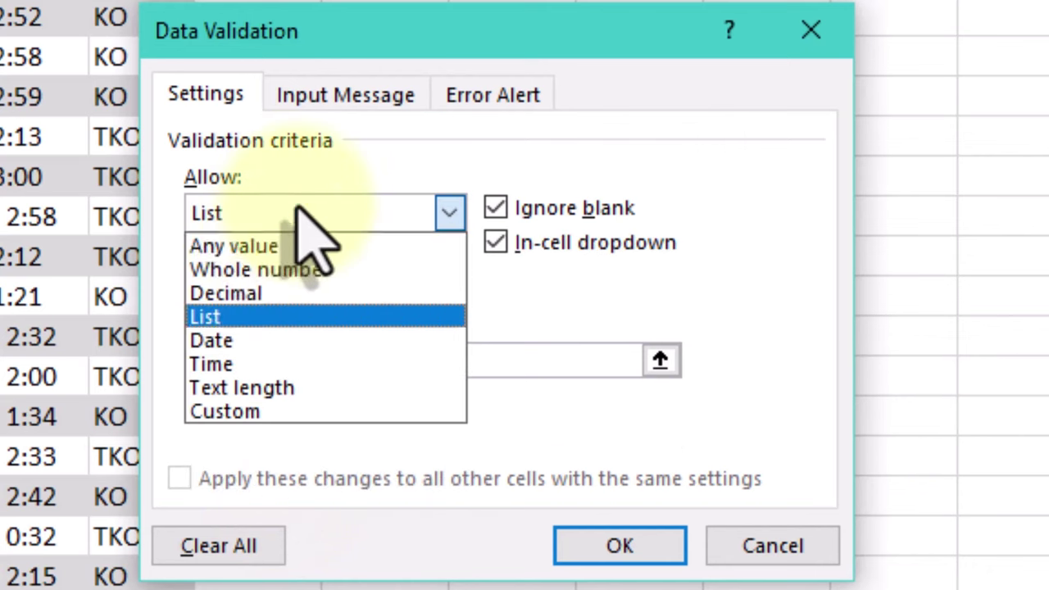
click(266, 345)
click(302, 303)
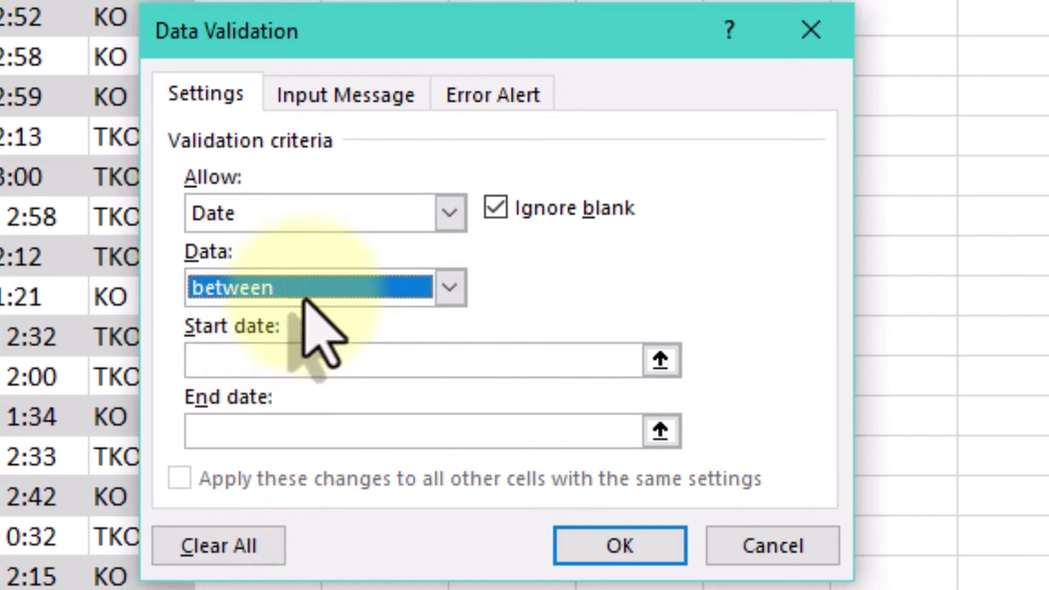
click(291, 223)
click(297, 220)
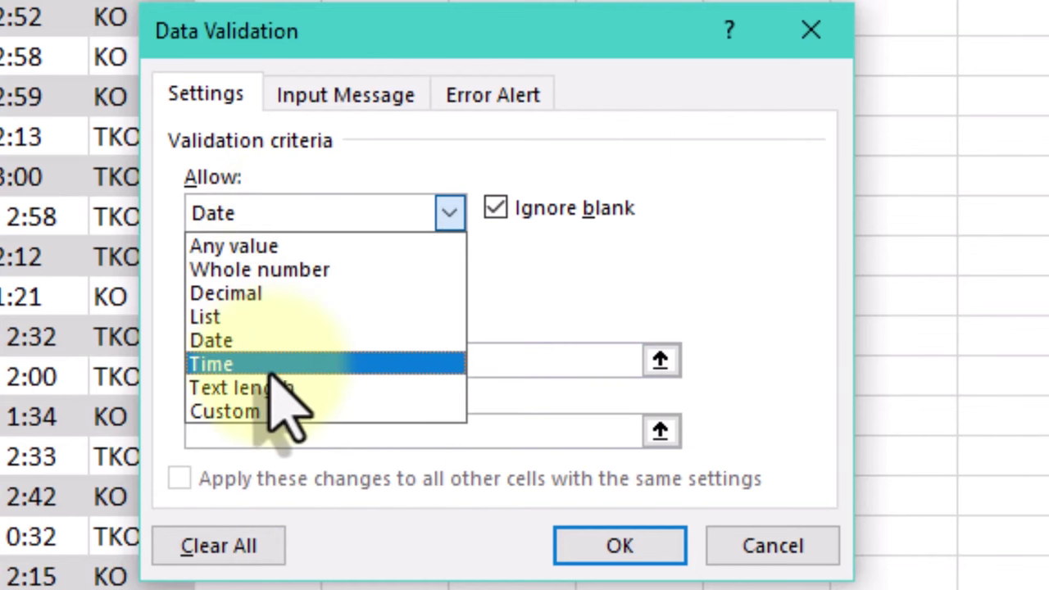
click(276, 367)
click(291, 279)
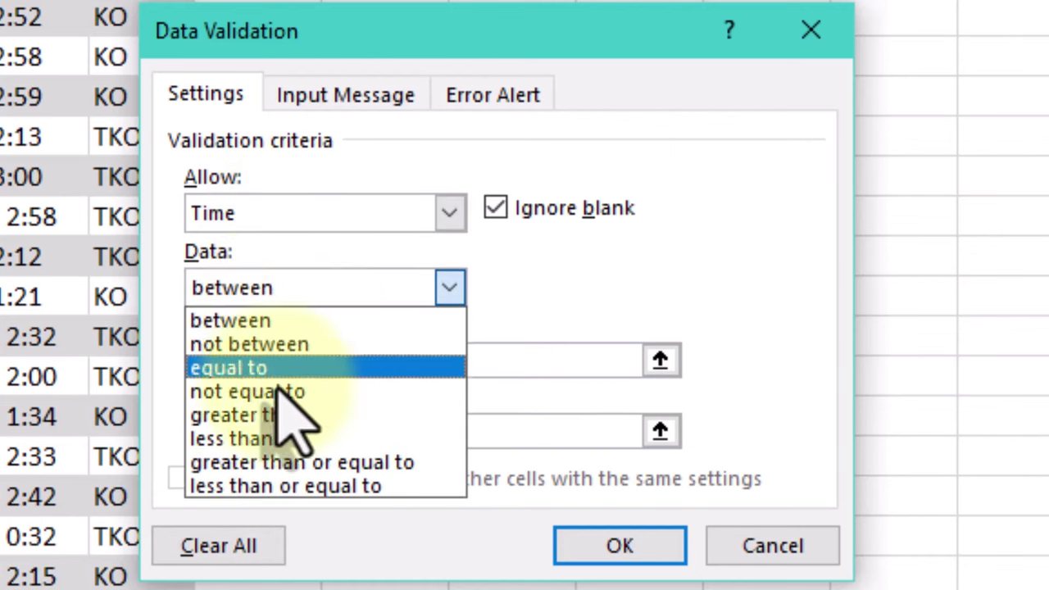
click(291, 223)
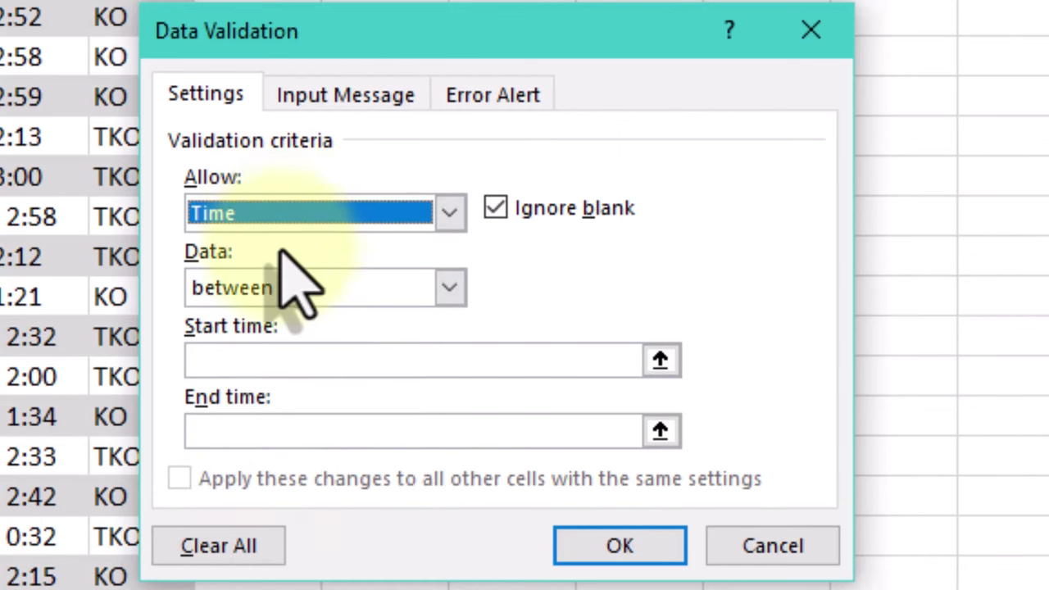
click(283, 222)
click(246, 387)
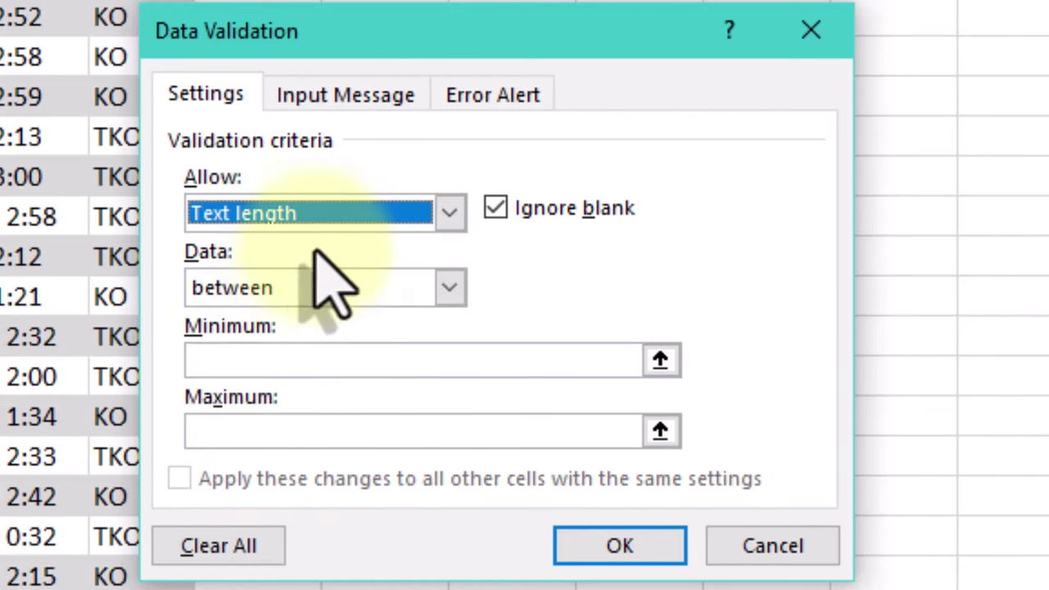
click(287, 282)
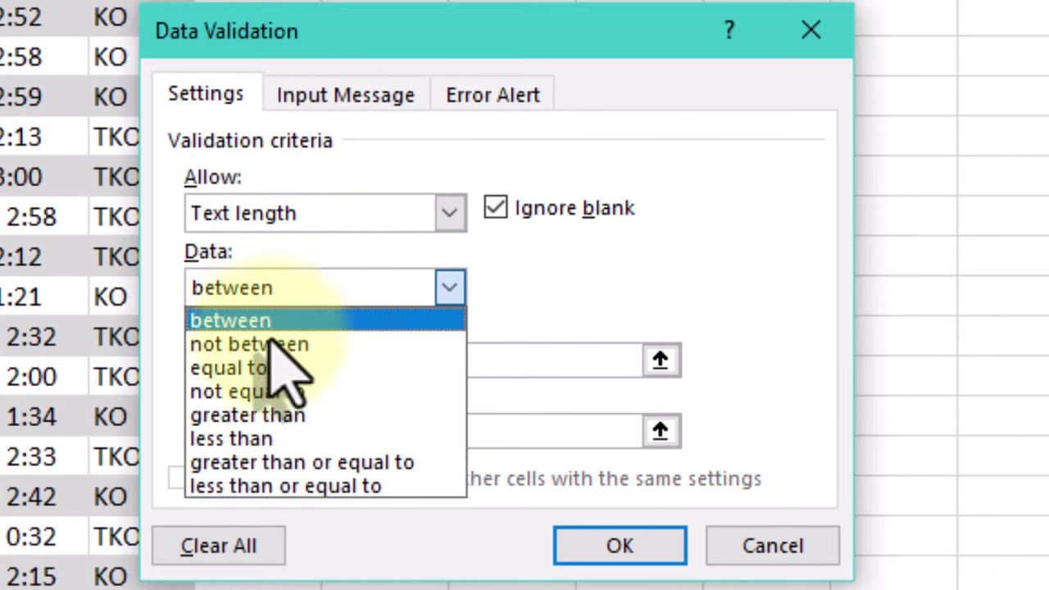
click(310, 167)
click(305, 215)
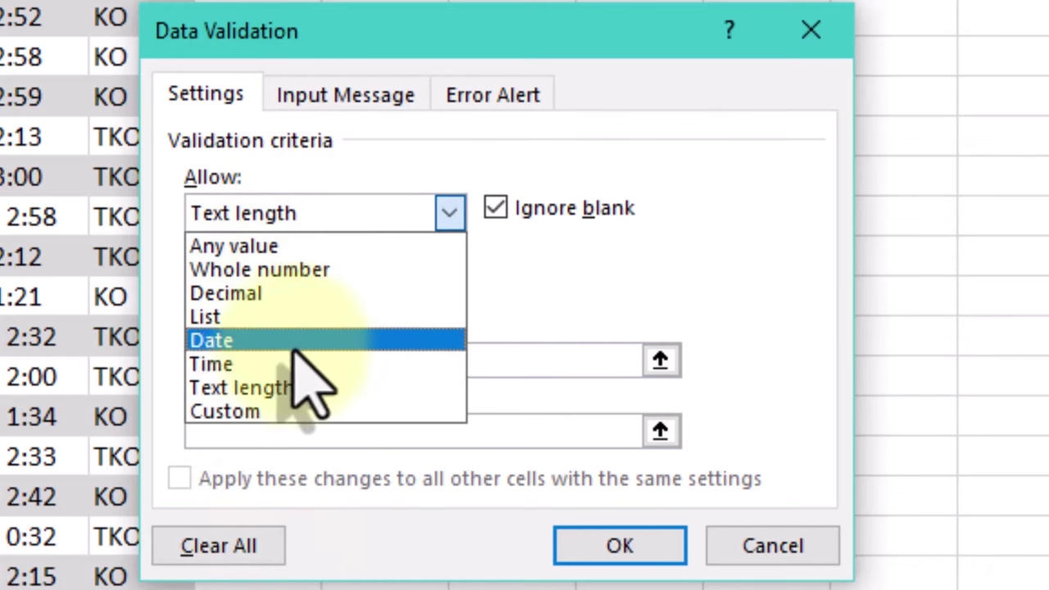
click(273, 409)
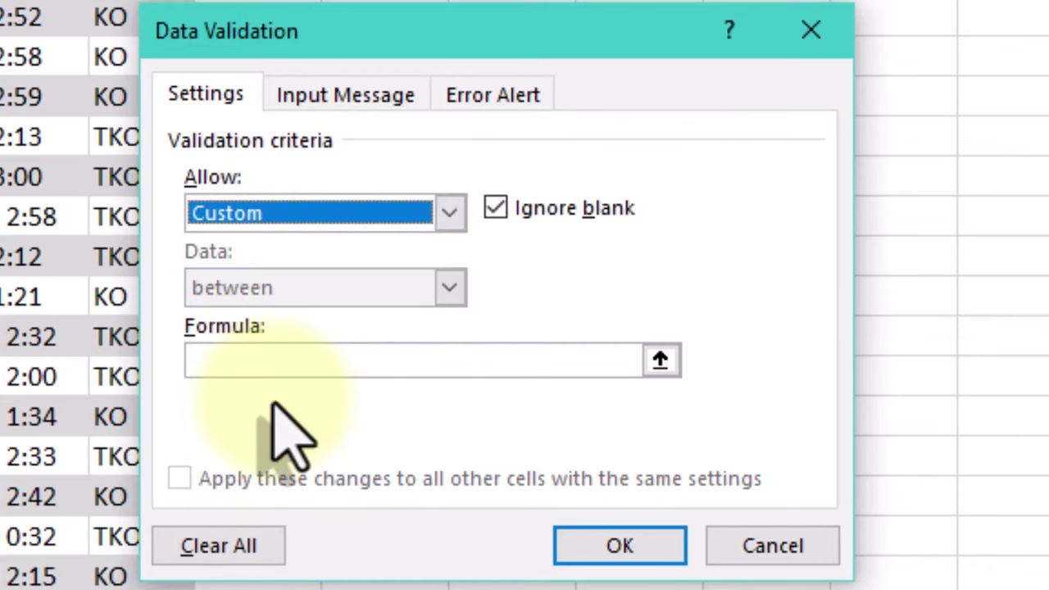
click(245, 360)
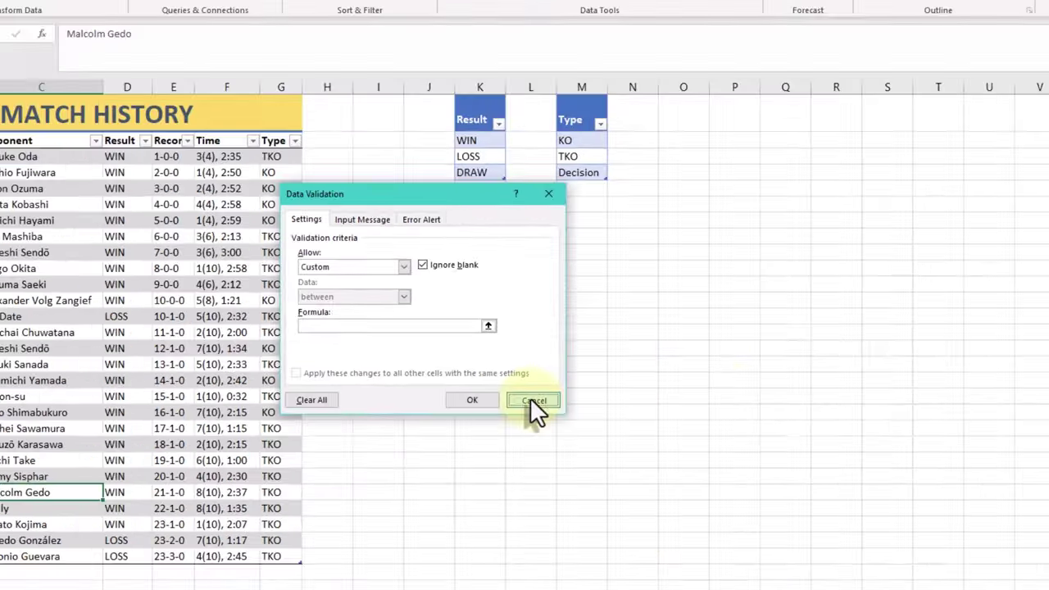
click(706, 510)
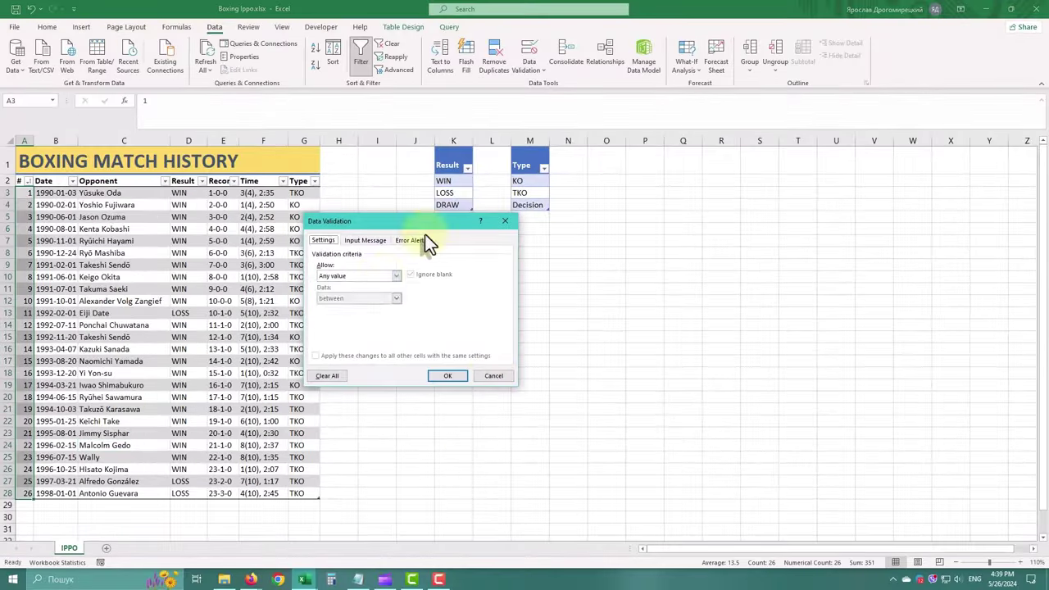
Allow whole numbers from 1 and add tooltip 'Enter the number of a match' reading 'Whole numbers only'
click(397, 225)
click(357, 293)
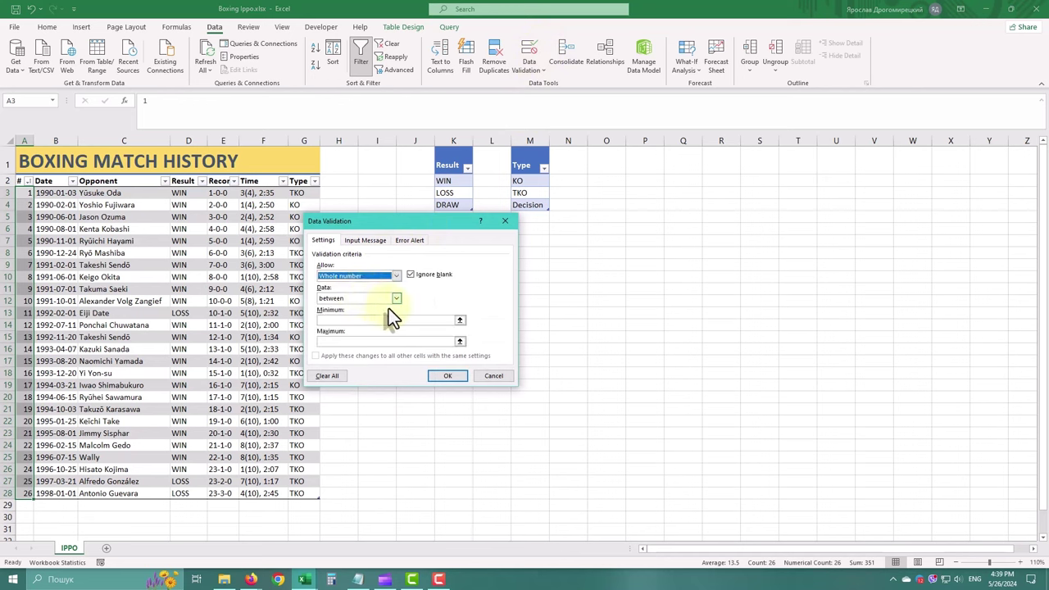
click(381, 320)
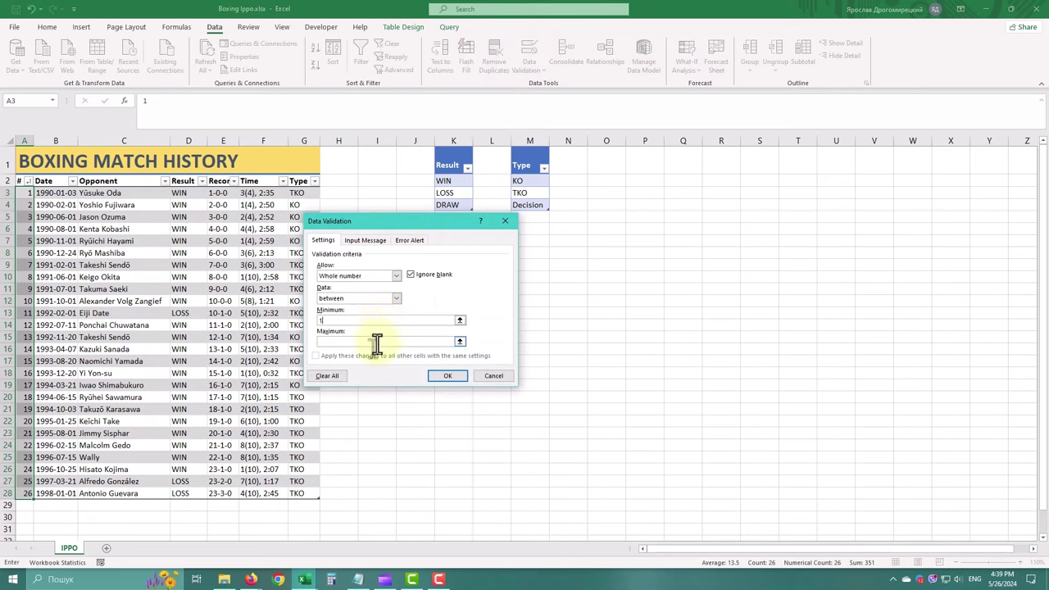
click(362, 242)
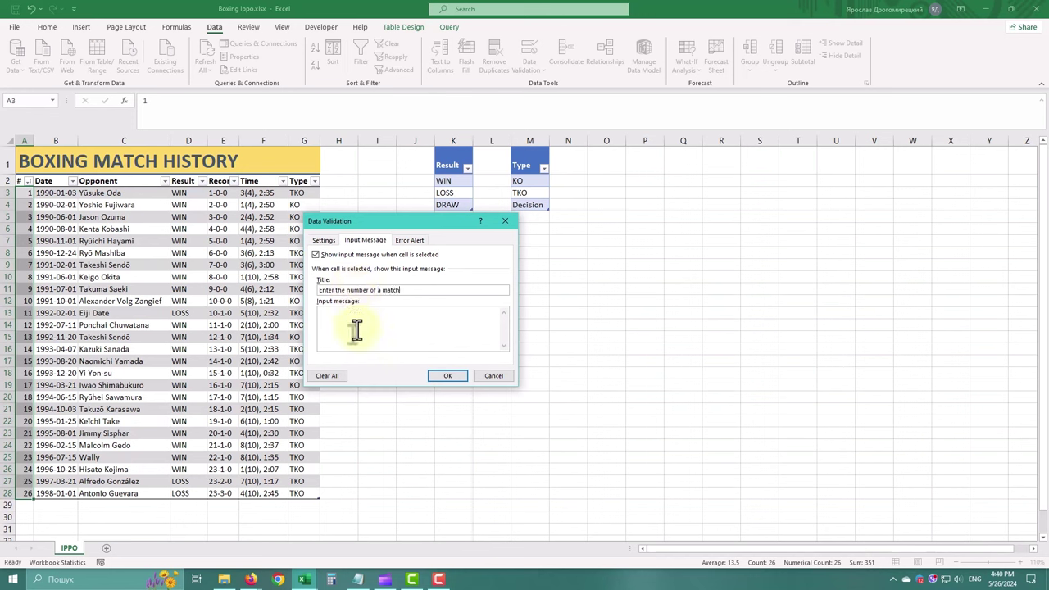
text(Whole numbers only)
Restrict the Date column to dates greater than or equal to 1/1/1990
click(448, 375)
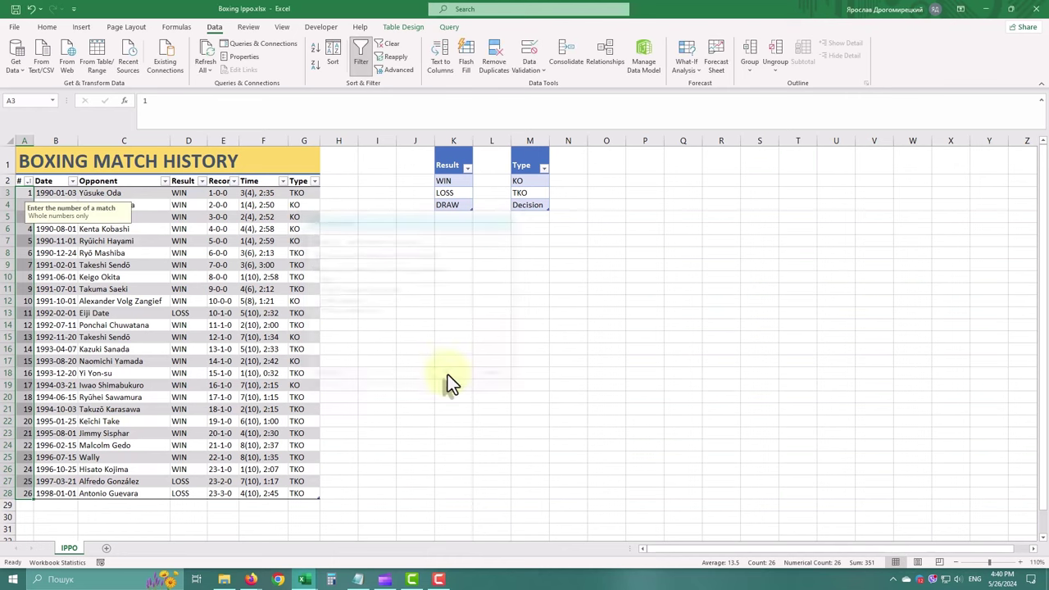
click(118, 444)
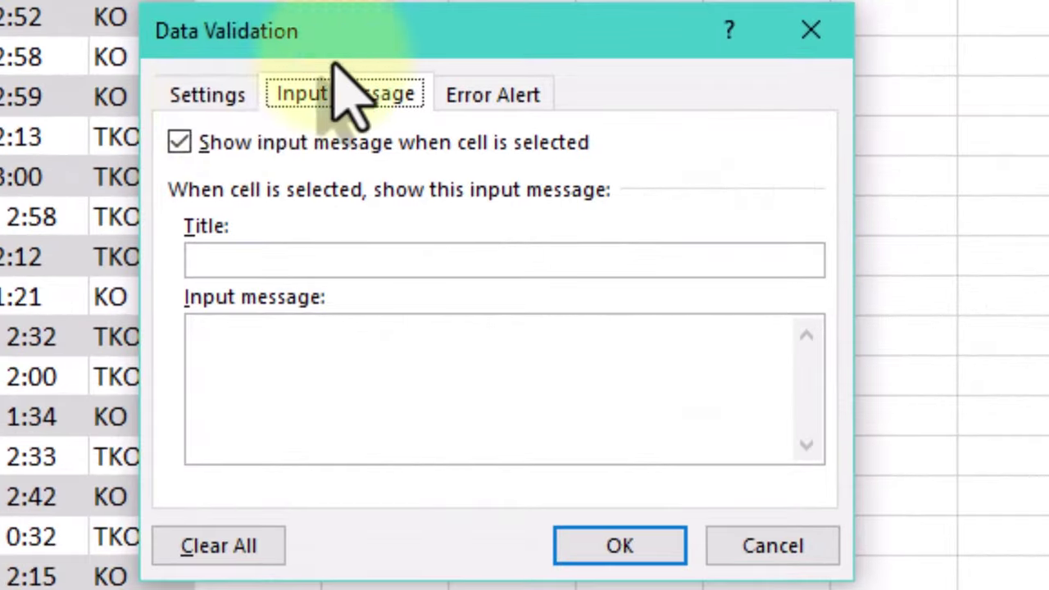
click(286, 192)
click(382, 254)
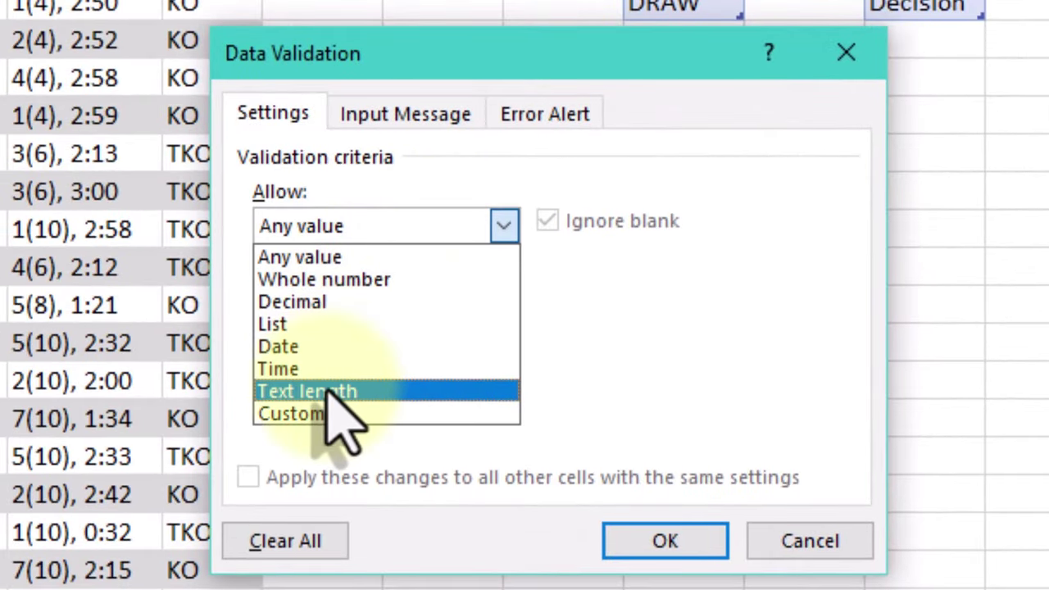
click(311, 349)
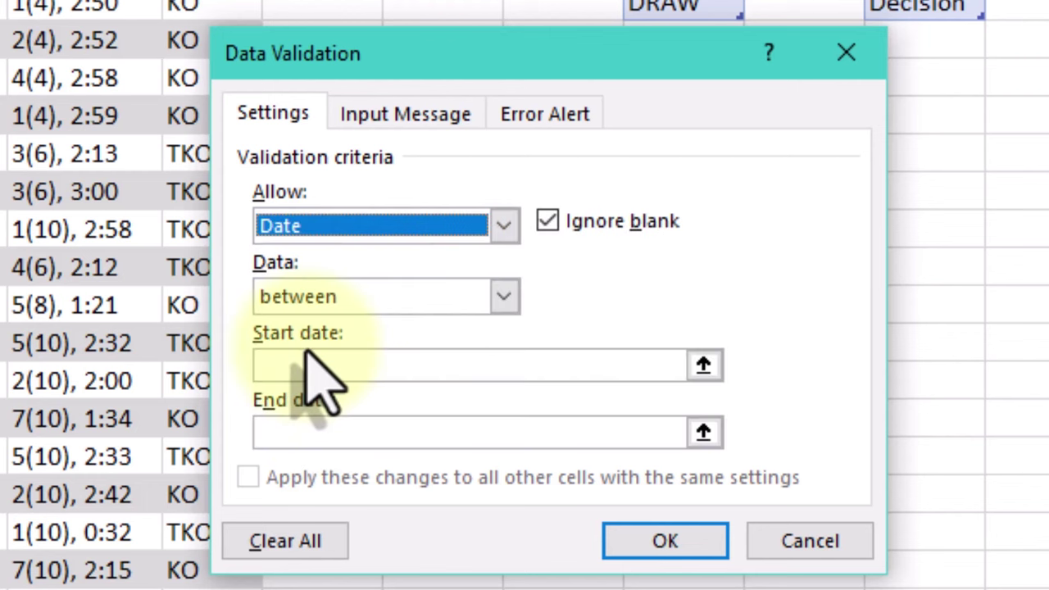
click(324, 299)
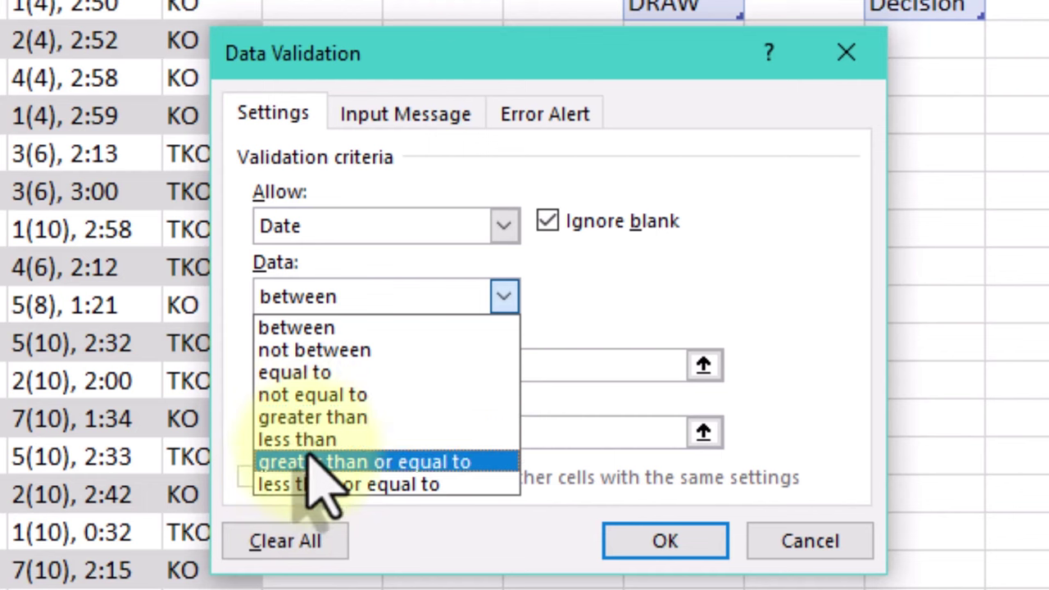
click(310, 461)
click(335, 369)
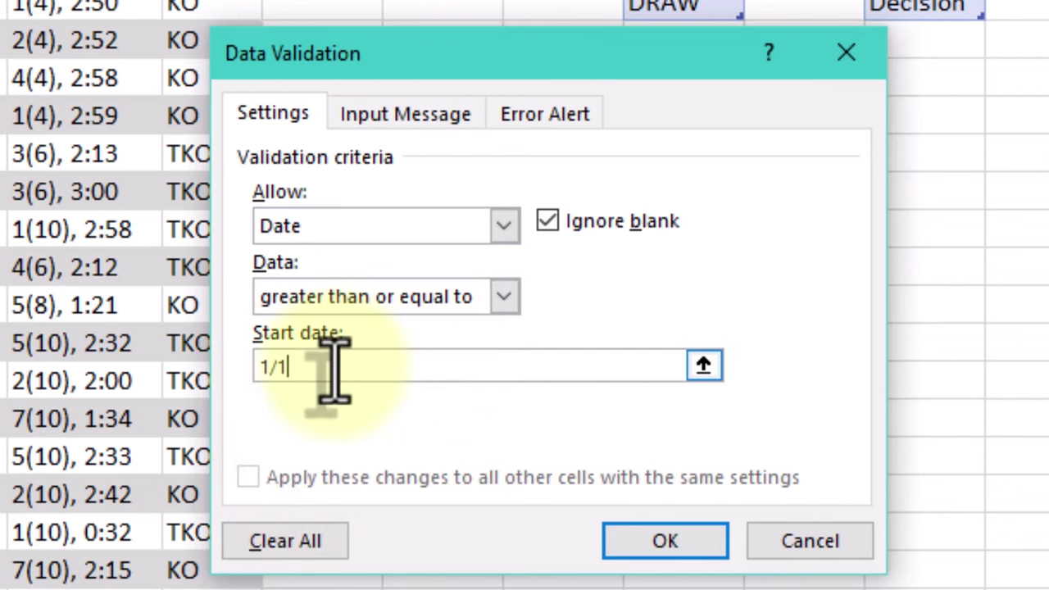
text(1/1/1990)
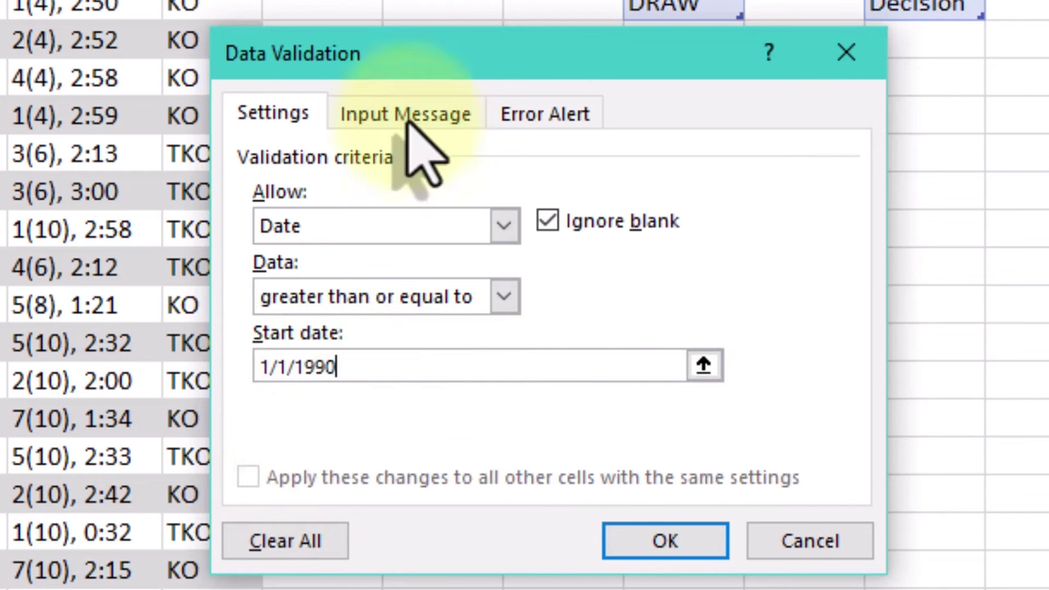
Add an Enter Date tooltip and a Stop alert 'The Date is not correct' reading 'Please check it'
click(405, 115)
click(310, 271)
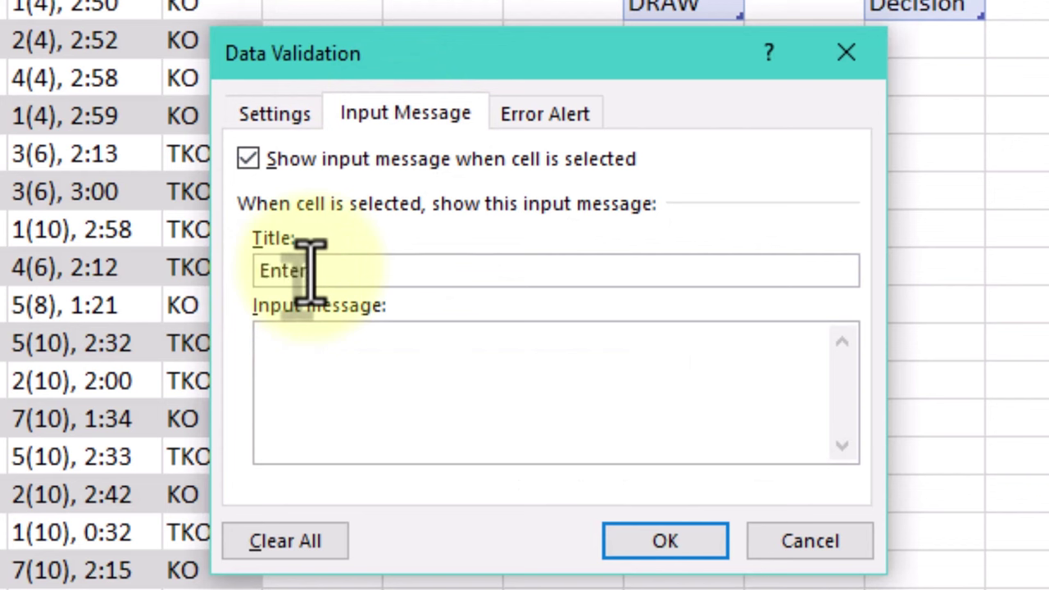
click(338, 375)
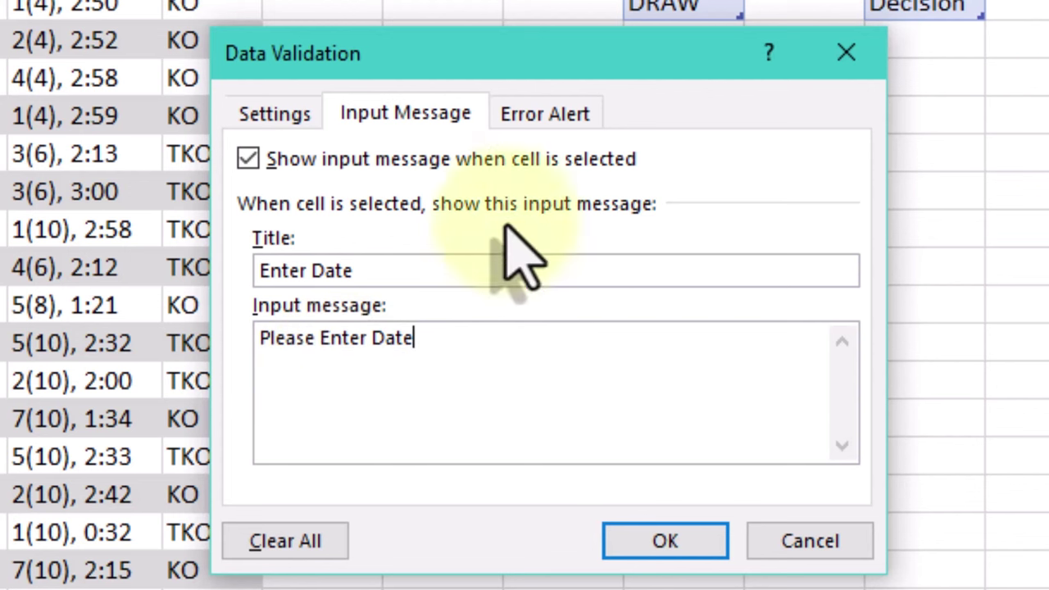
click(545, 119)
click(407, 277)
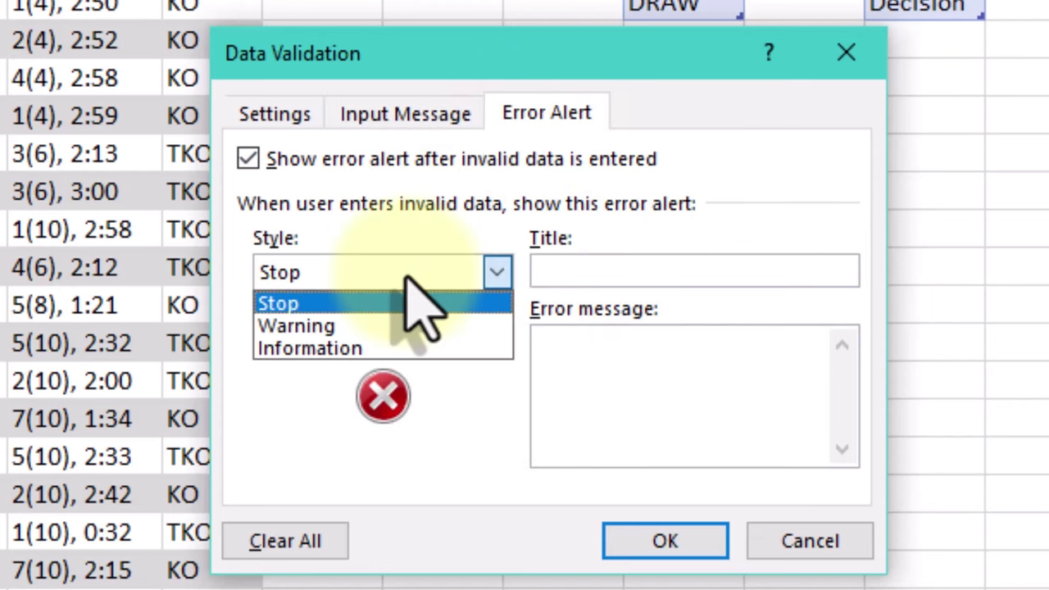
click(407, 279)
click(620, 270)
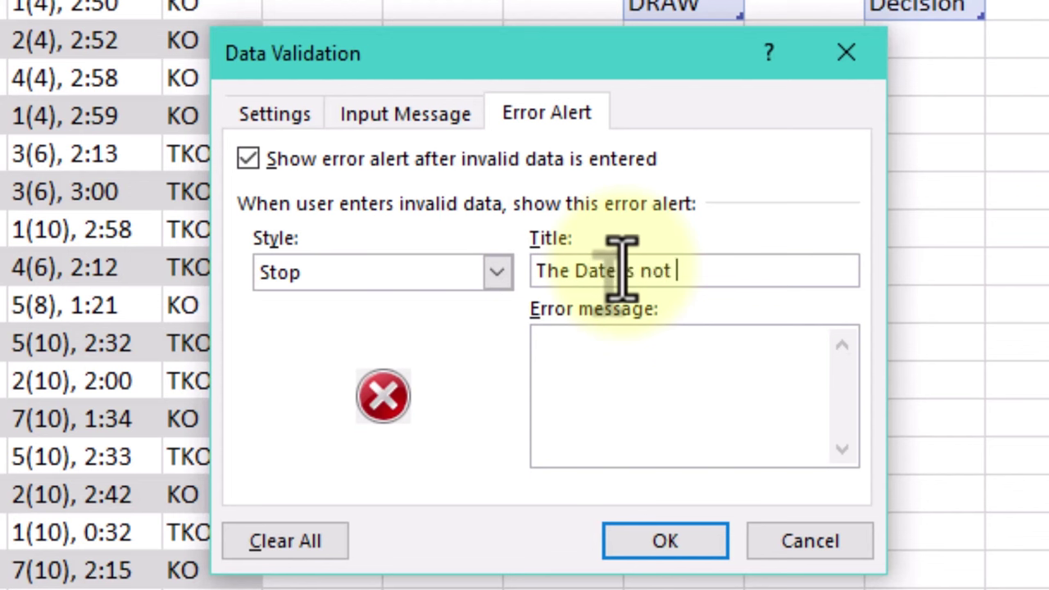
click(693, 401)
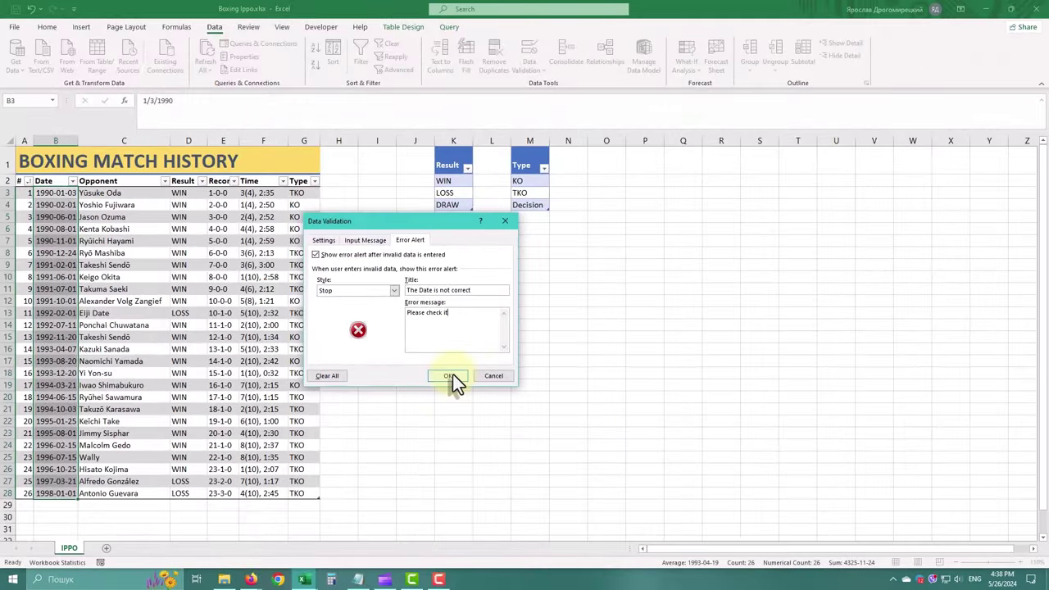
Apply the Date rule and check the Enter Date tooltip on the date cells
click(664, 541)
click(43, 195)
key(Down)
key(Down)
key(Down)
key(Down)
key(Down)
key(Down)
key(Down)
key(Down)
key(Down)
key(Down)
key(Down)
key(Down)
key(Down)
key(Down)
key(Down)
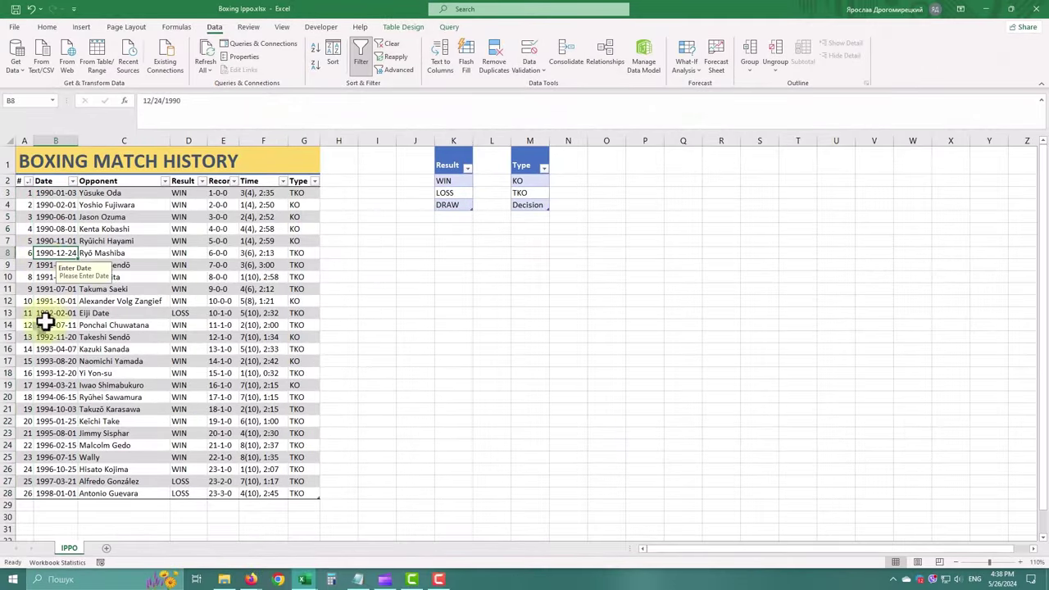
Limit the Result column to a list sourced from WIN, LOSS, DRAW in K2:K4
click(187, 175)
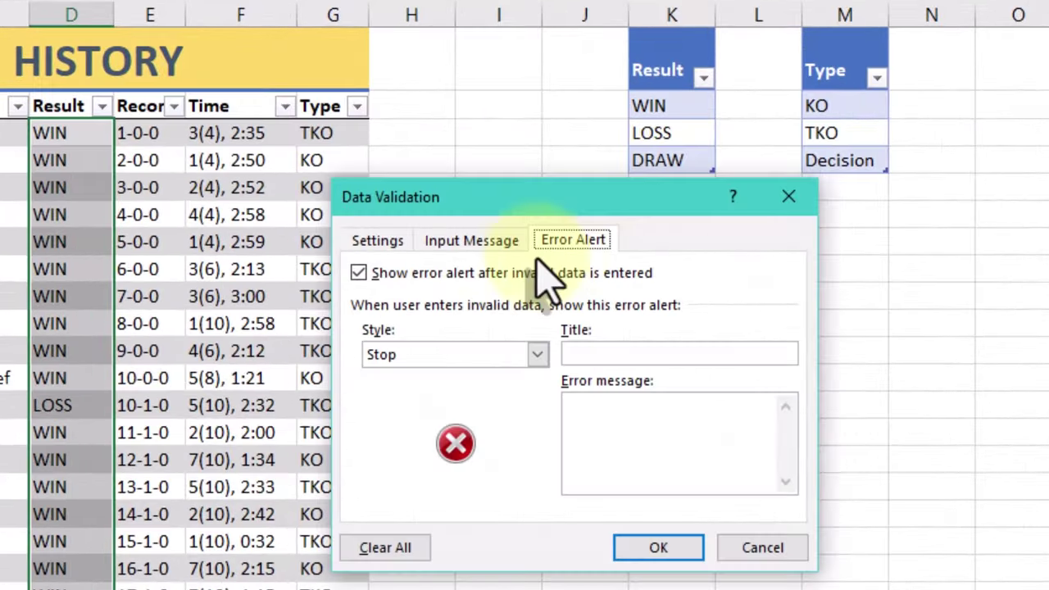
click(376, 240)
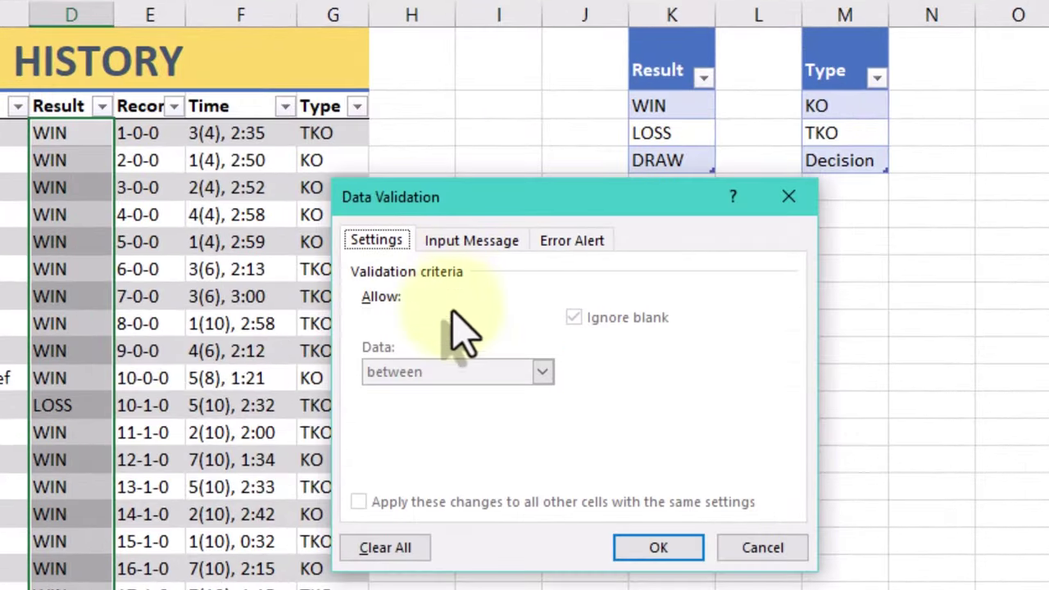
click(434, 320)
click(426, 392)
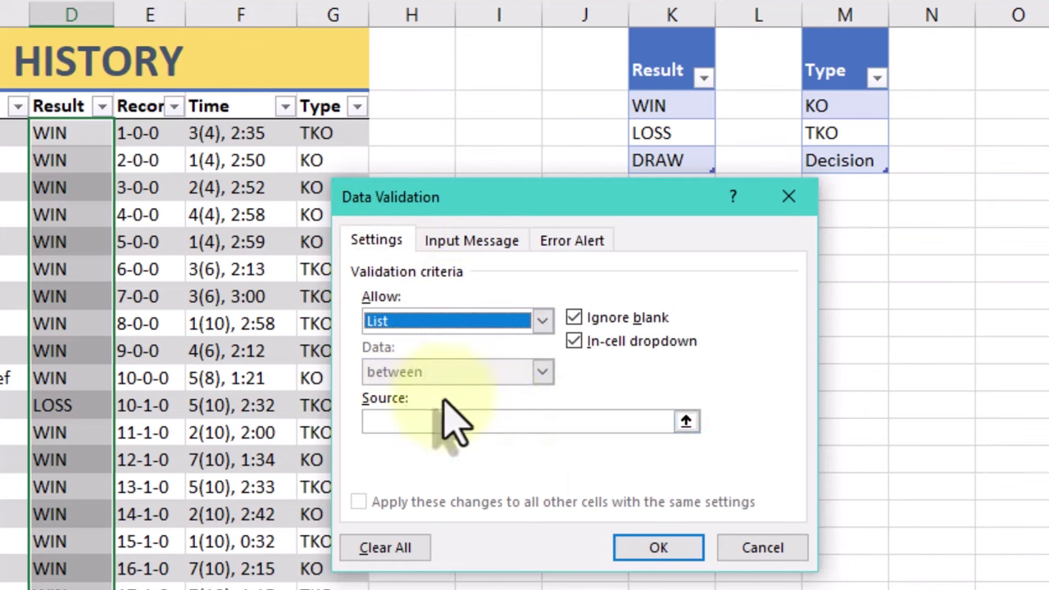
click(686, 353)
drag(660, 96, 672, 157)
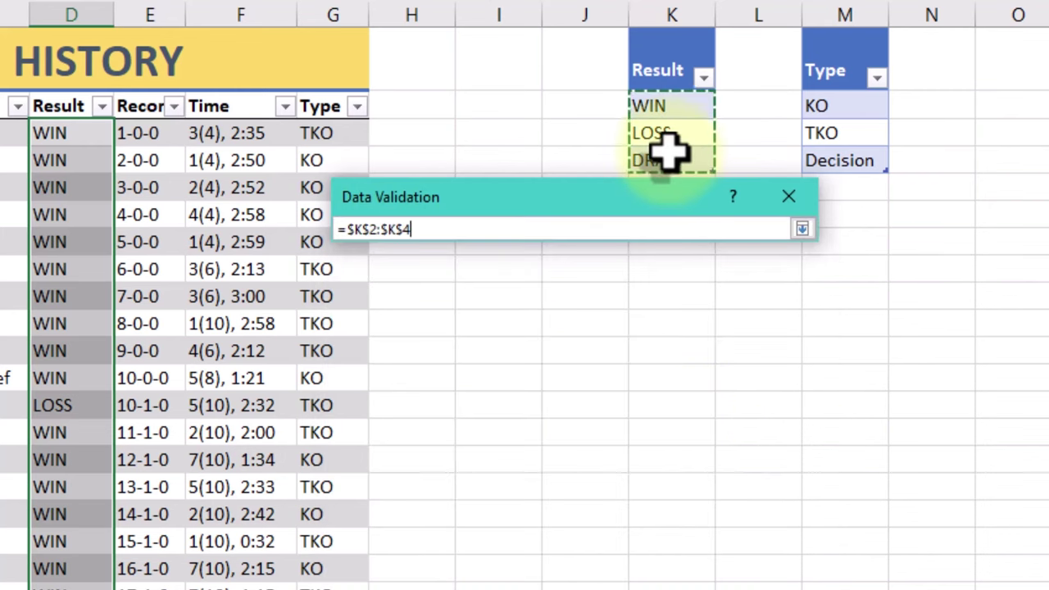
key(Return)
Add a 'Result' input message telling users to choose from the drop-down menu
click(475, 240)
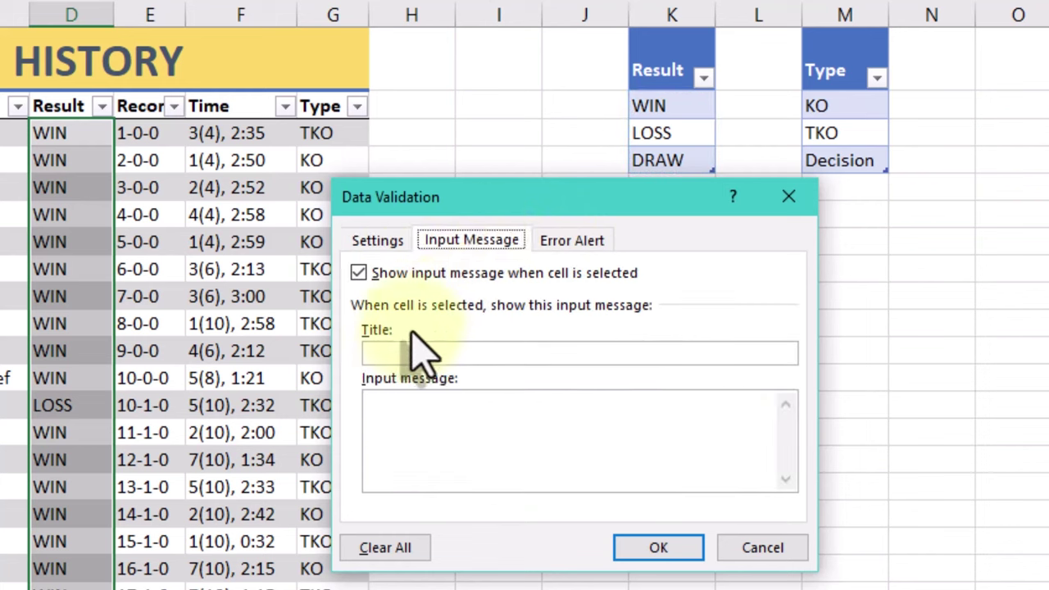
click(404, 352)
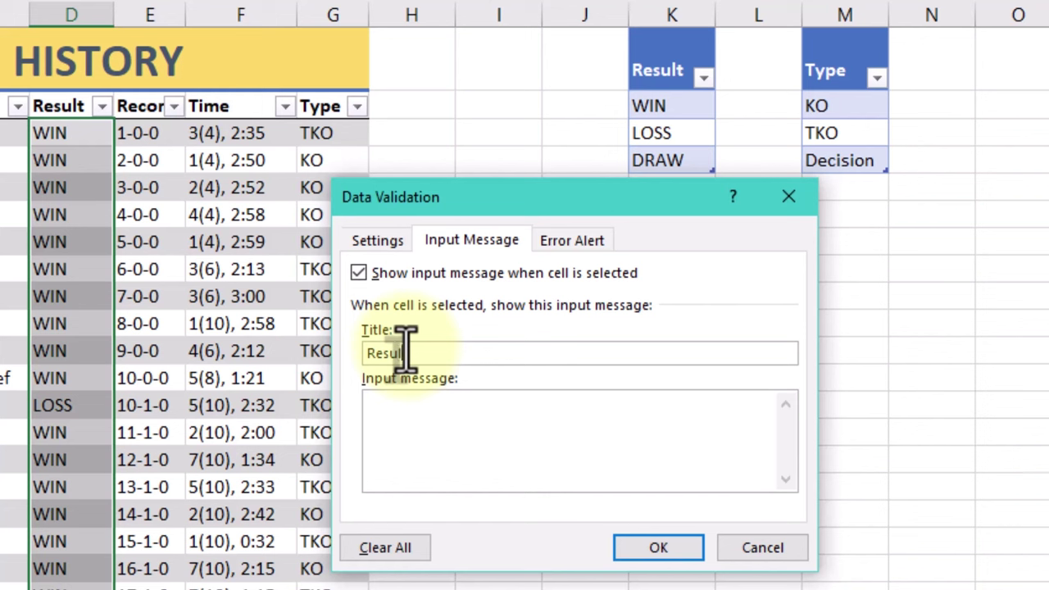
text(Result)
click(434, 443)
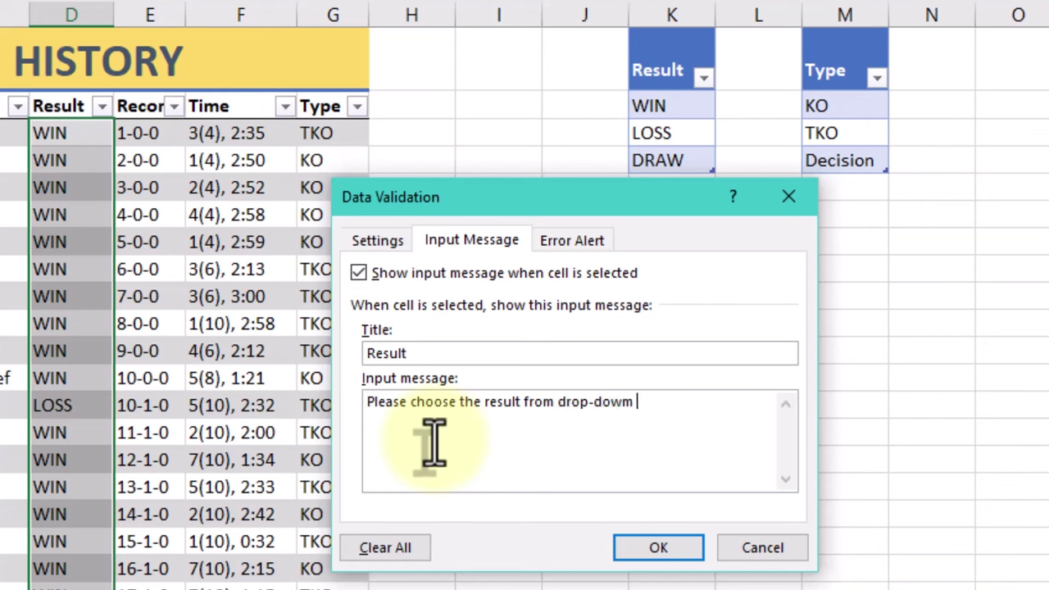
Add a Stop alert with title and message 'Do not Enter manually' and apply it
click(596, 242)
click(611, 351)
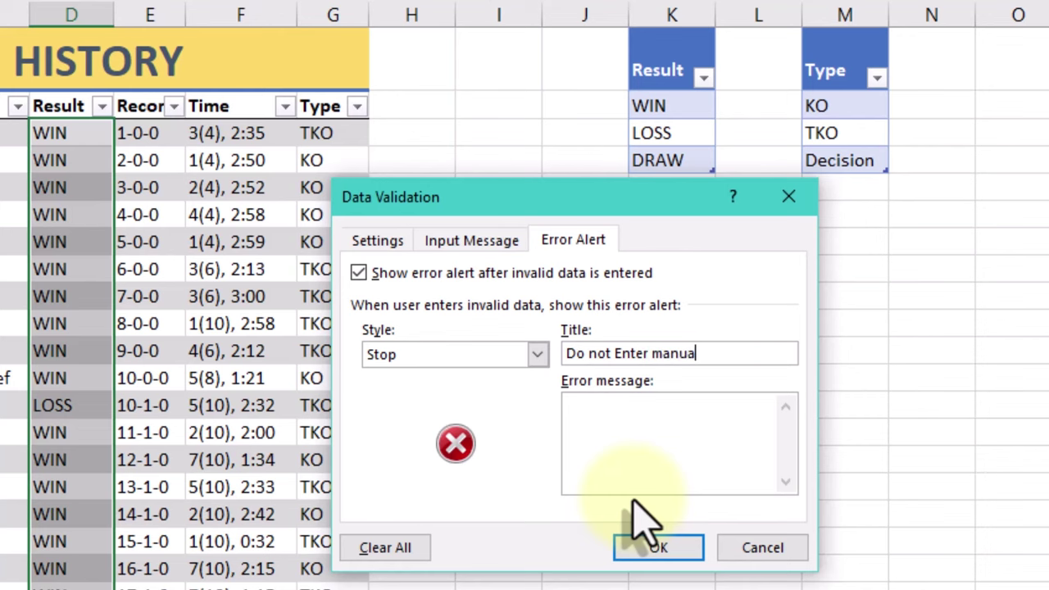
text(y)
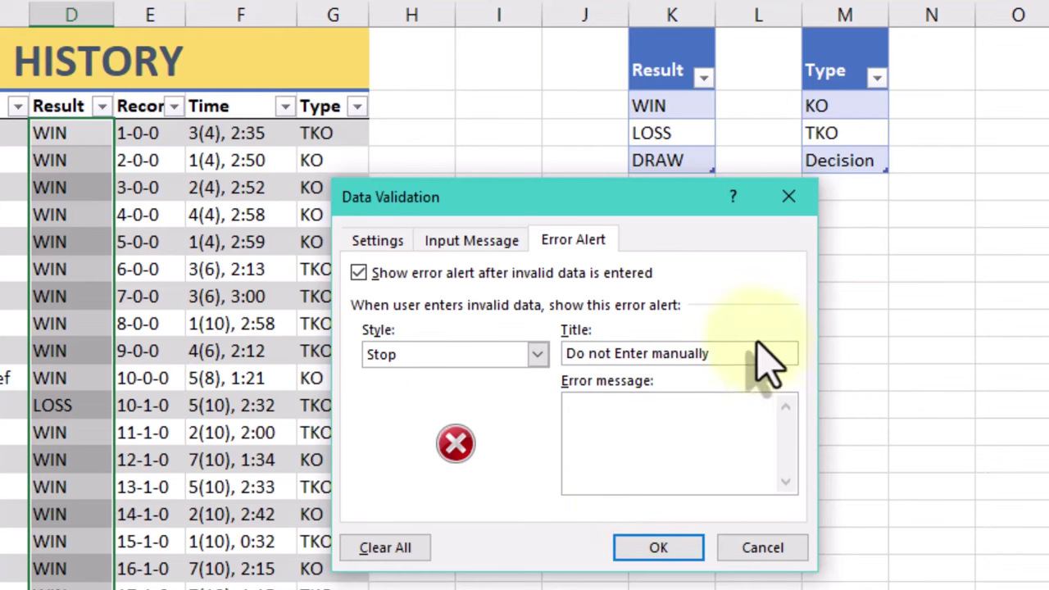
key(ctrl+a)
key(ctrl+c)
key(Tab)
key(ctrl+v)
click(658, 548)
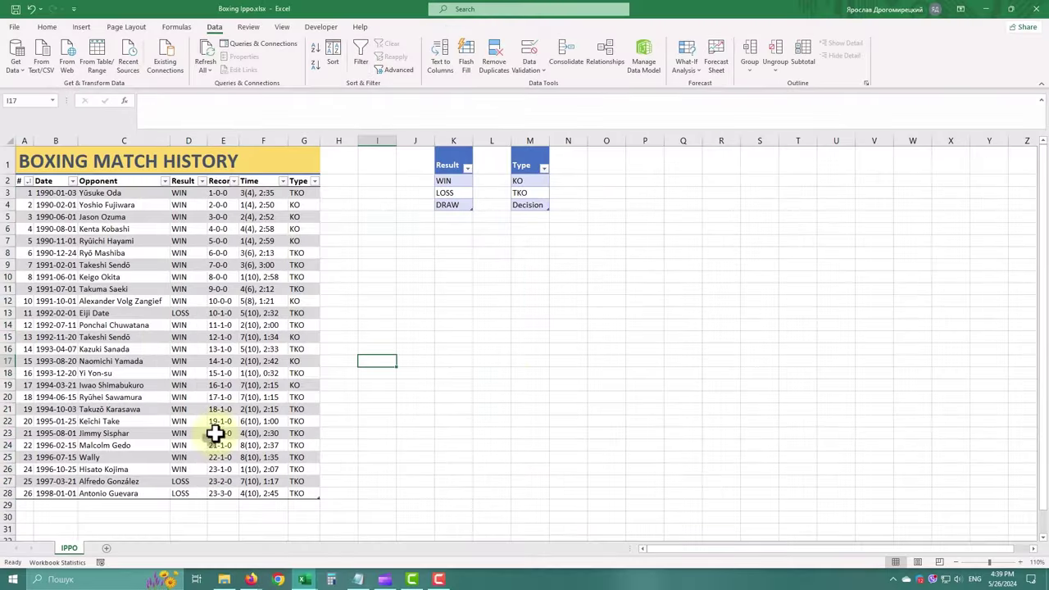
Restrict G3:G28 to a list sourced from $M$2:$M$4 (KO, TKO, Decision)
click(301, 175)
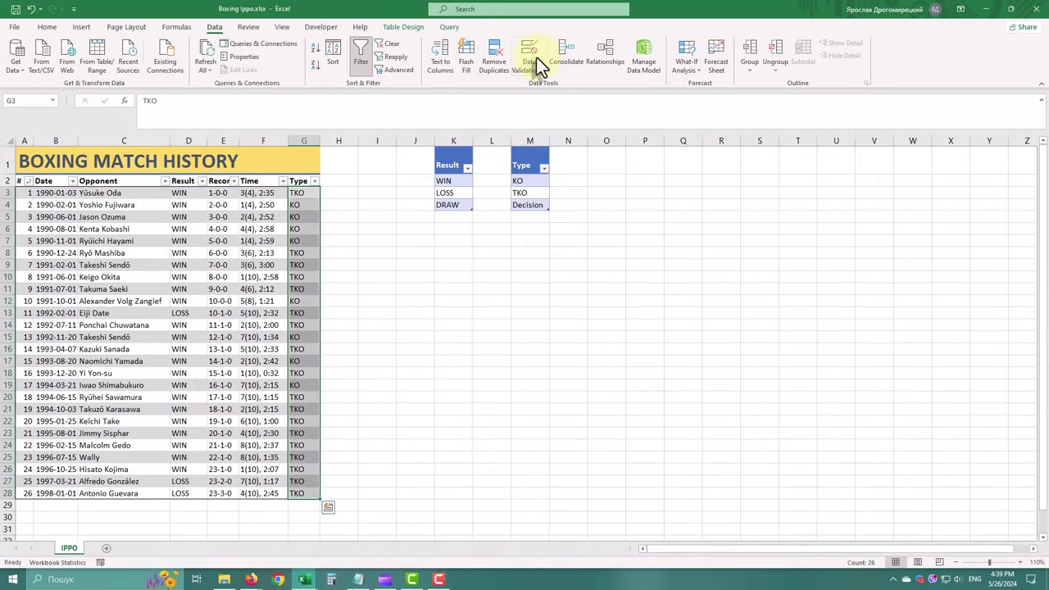
click(533, 49)
click(323, 240)
click(396, 276)
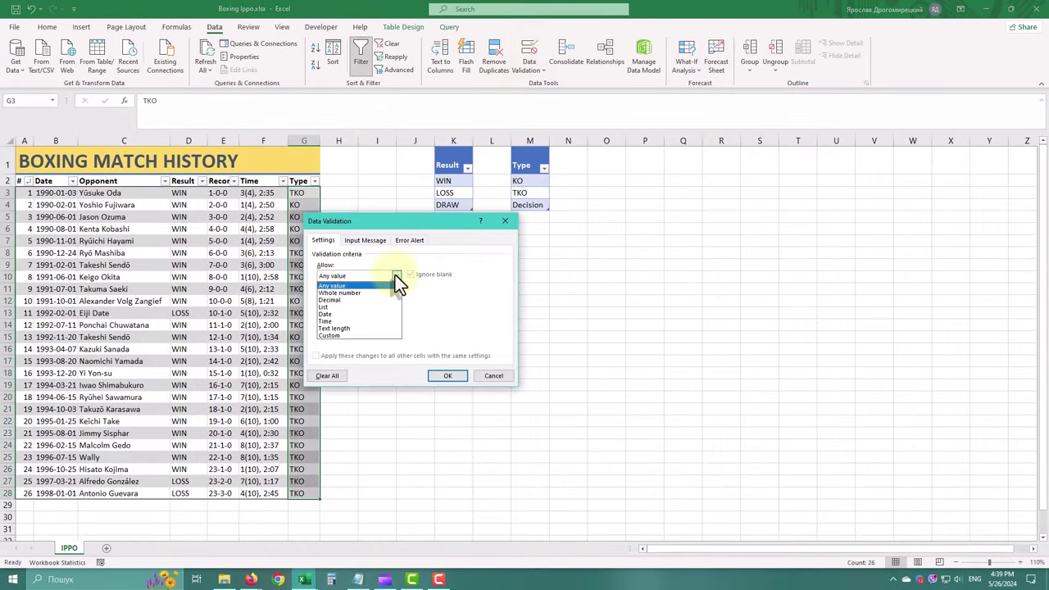
click(371, 307)
click(459, 320)
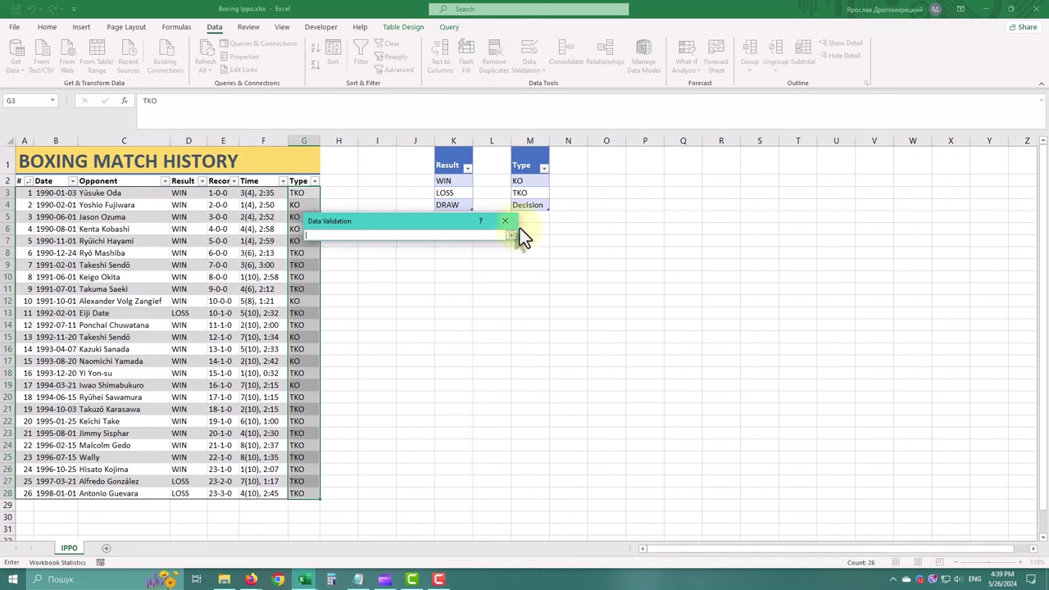
click(529, 144)
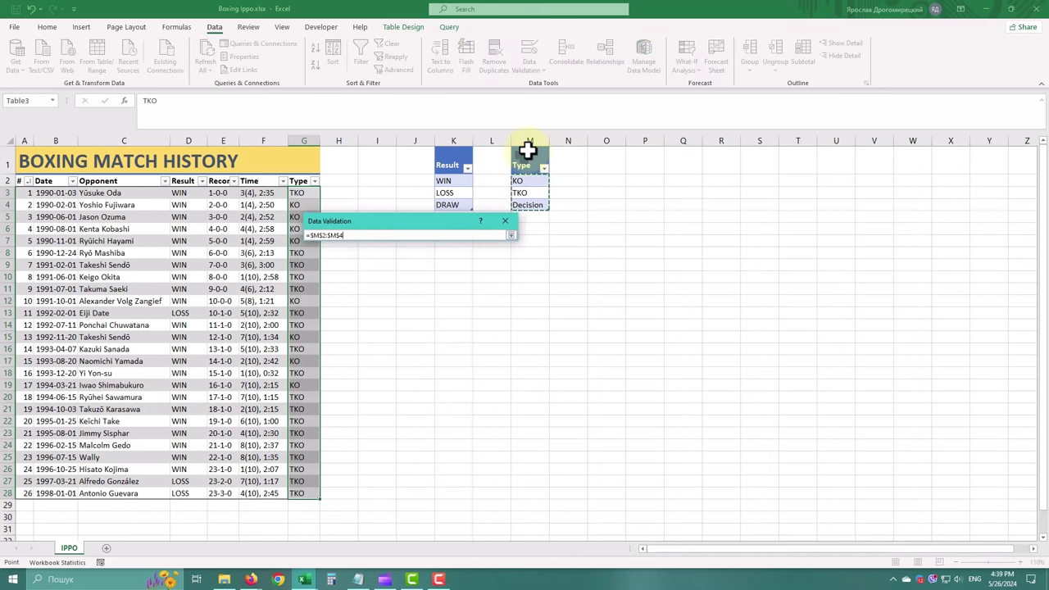
key(Return)
click(443, 377)
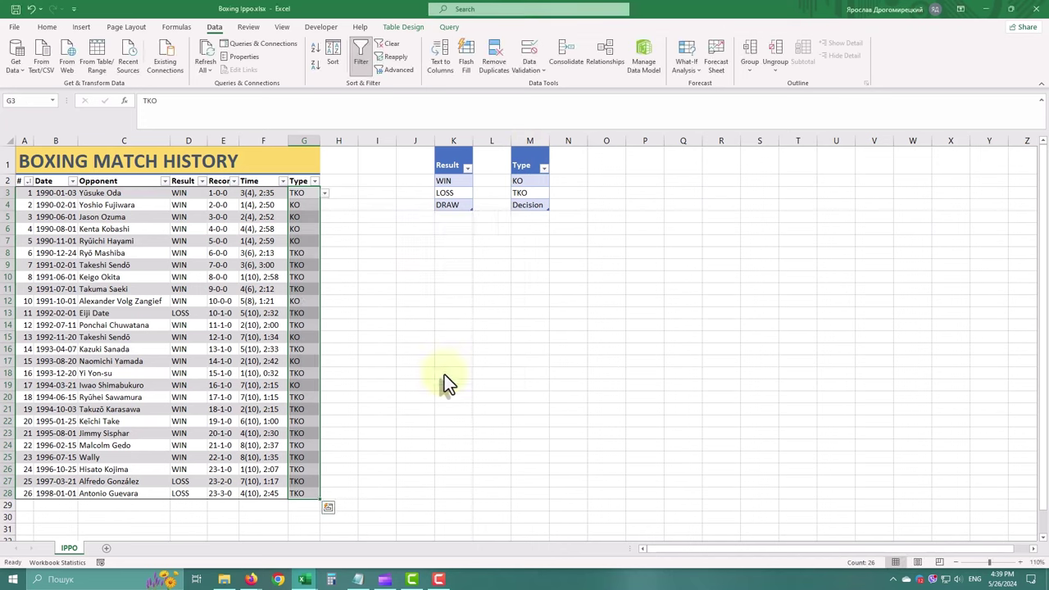
click(138, 422)
Look at the # column's validation settings and close them unchanged
click(15, 180)
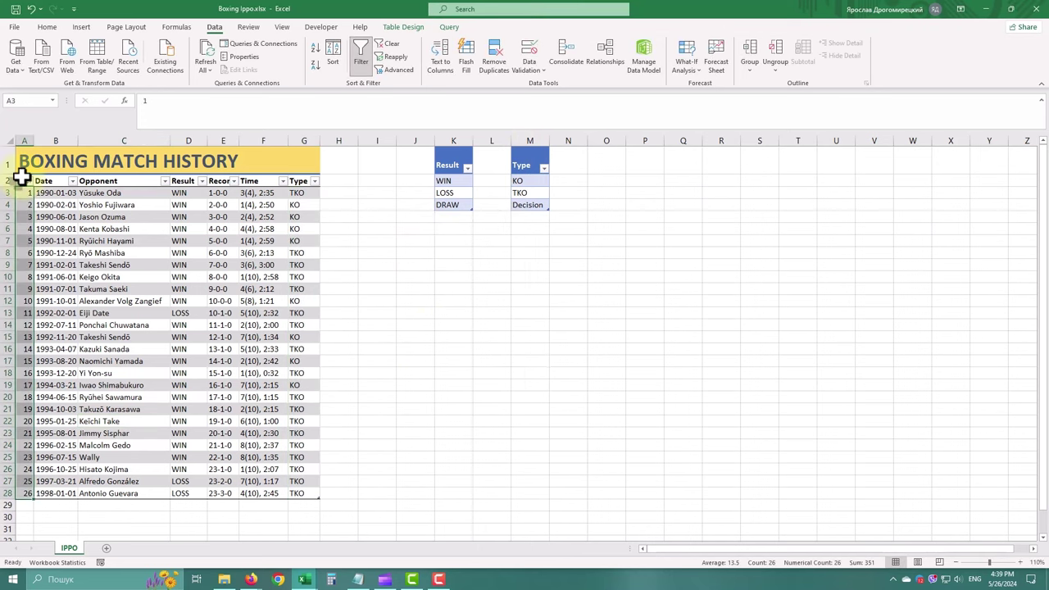
click(529, 59)
key(Escape)
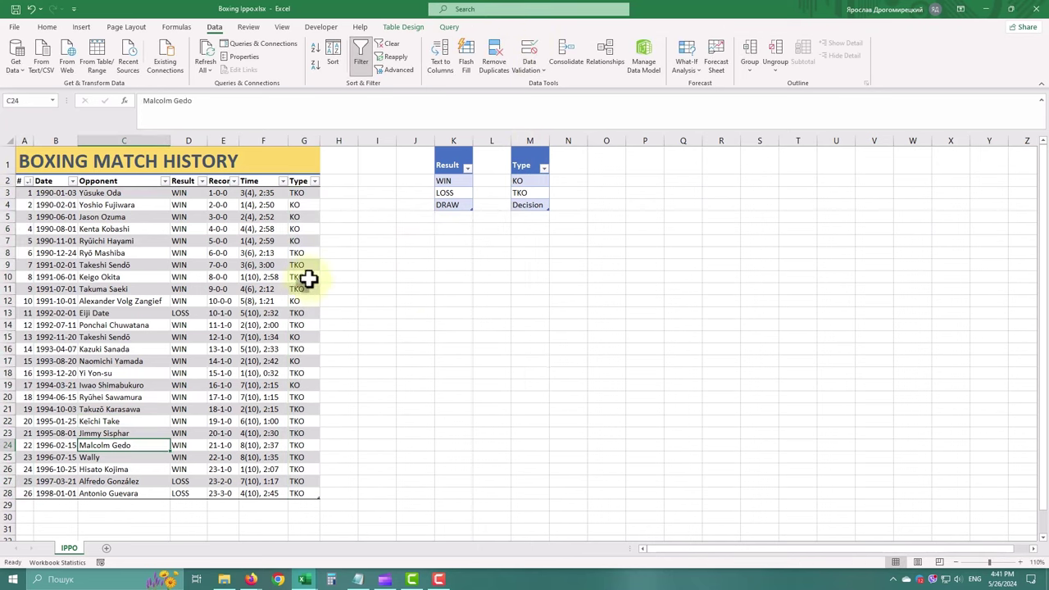
Give C3:C28 a custom validation rule with formula =ISTEXT(C3)
click(101, 178)
click(103, 176)
click(539, 42)
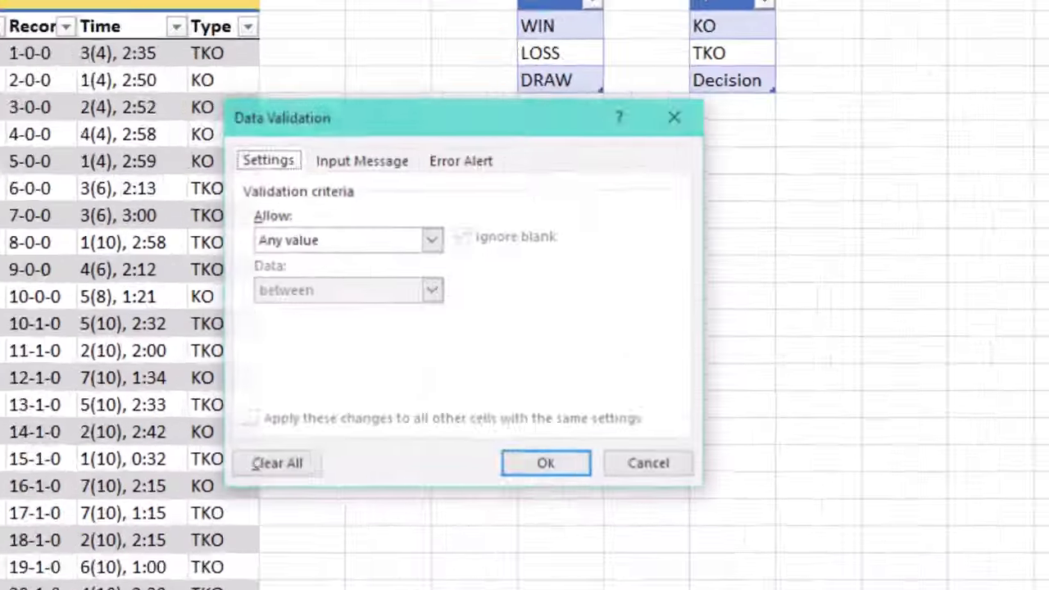
click(371, 276)
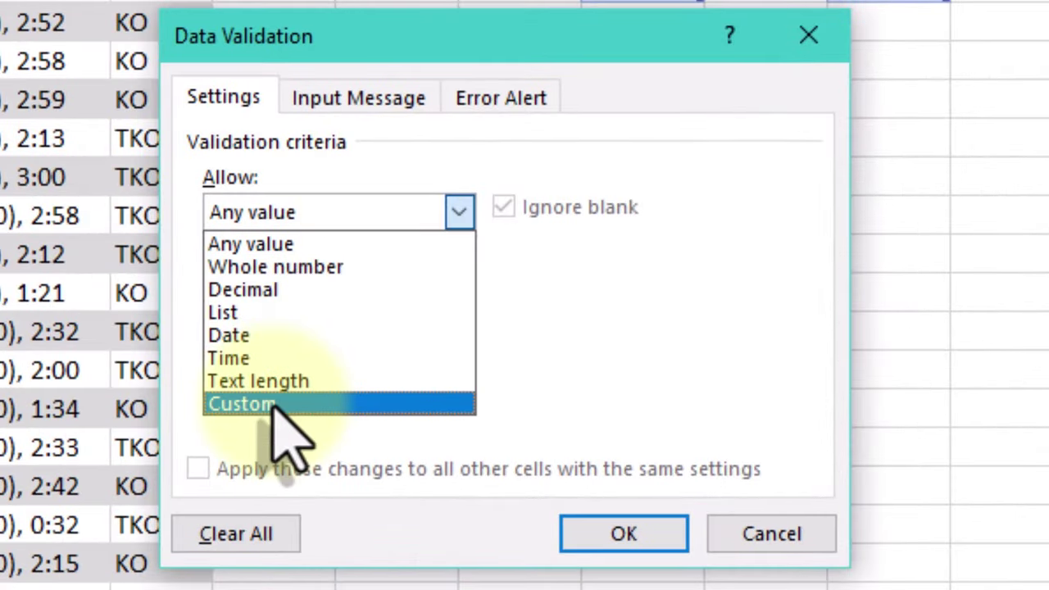
click(279, 404)
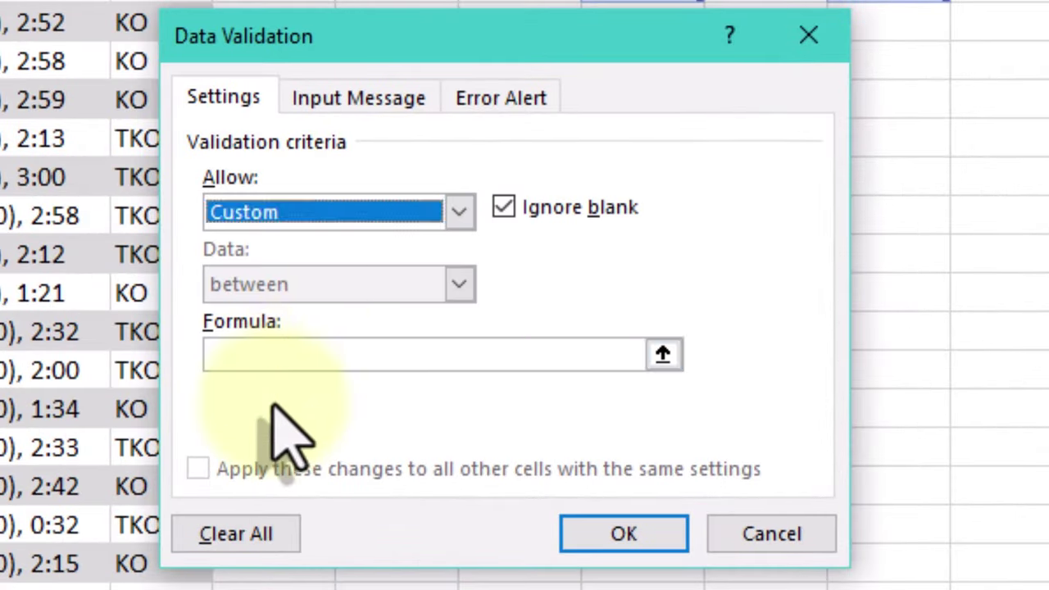
click(312, 354)
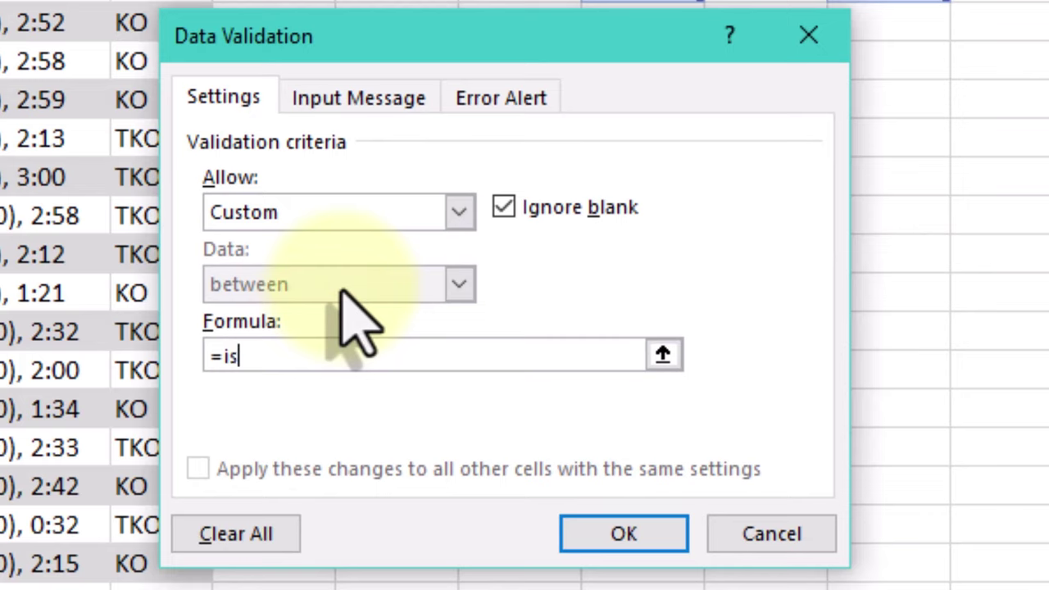
text(=istext()
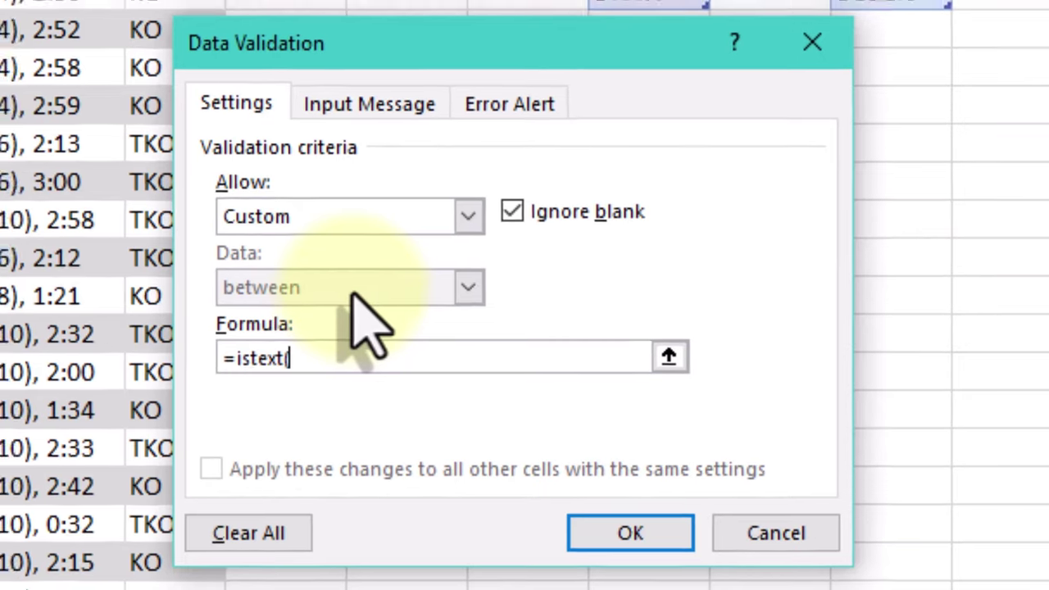
click(181, 182)
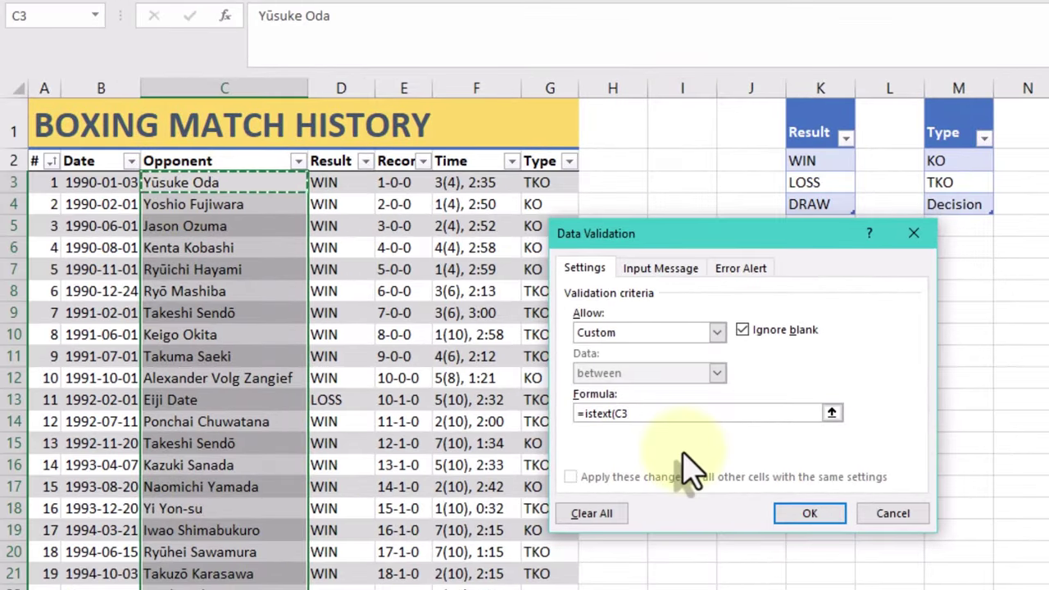
text())
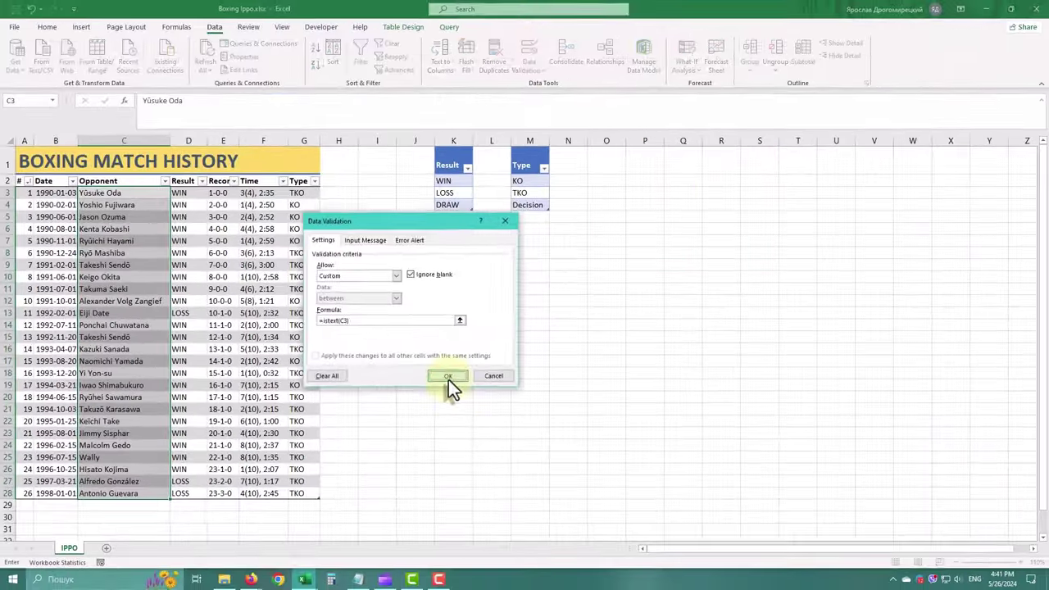
click(448, 379)
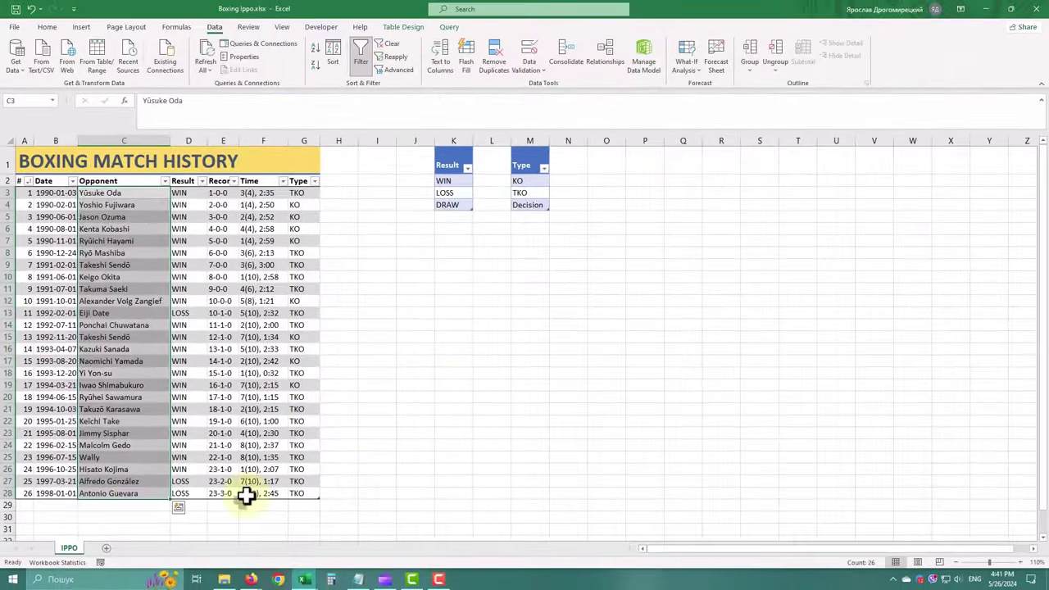
Test the match-number cell A29 with 'fgg' and discard the rejected entry
click(23, 504)
text(fgg)
key(Return)
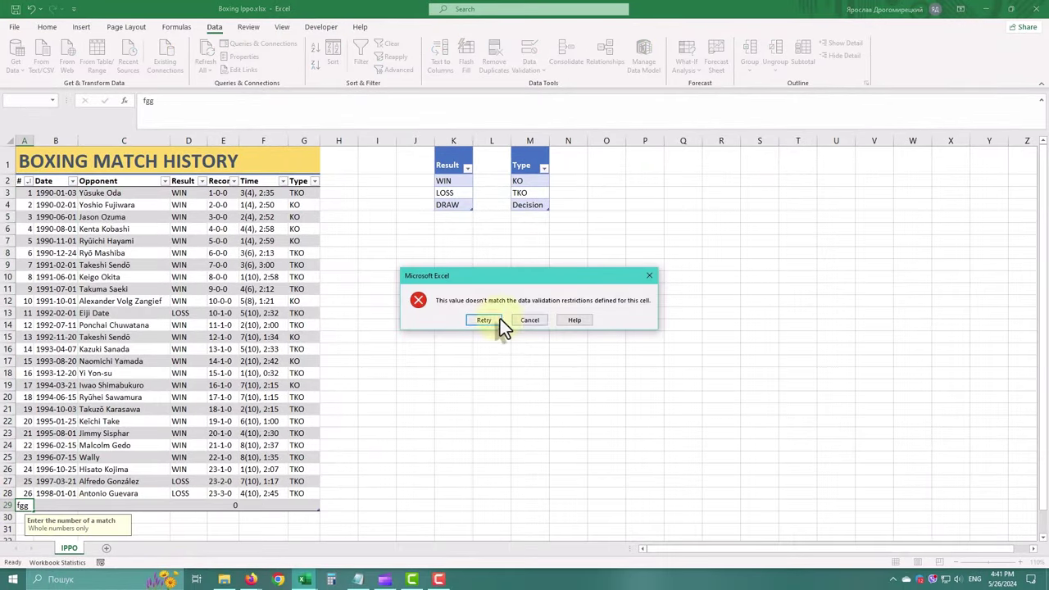
click(532, 320)
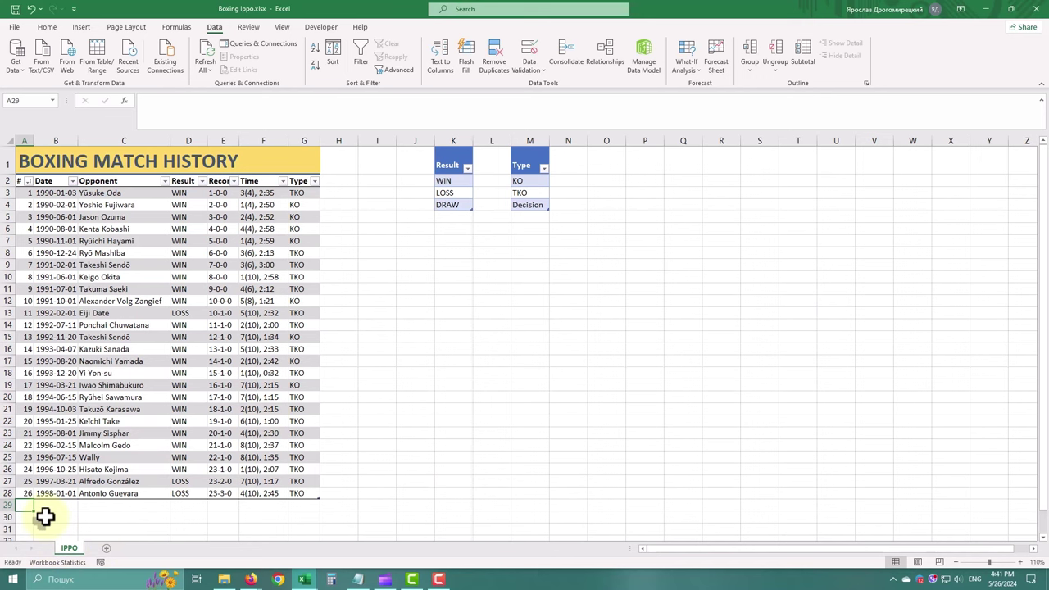
Test date 1956-1-1, retry, and enter 2000-01-02 in B29
click(70, 504)
text(1956-1)
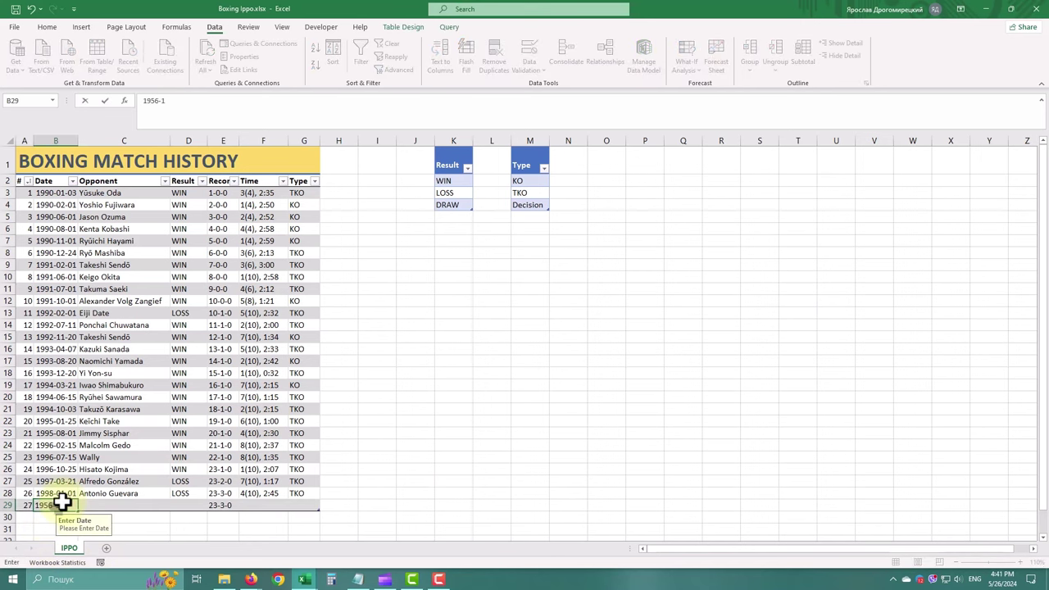
text(-1)
key(Return)
click(516, 321)
text(2000-)
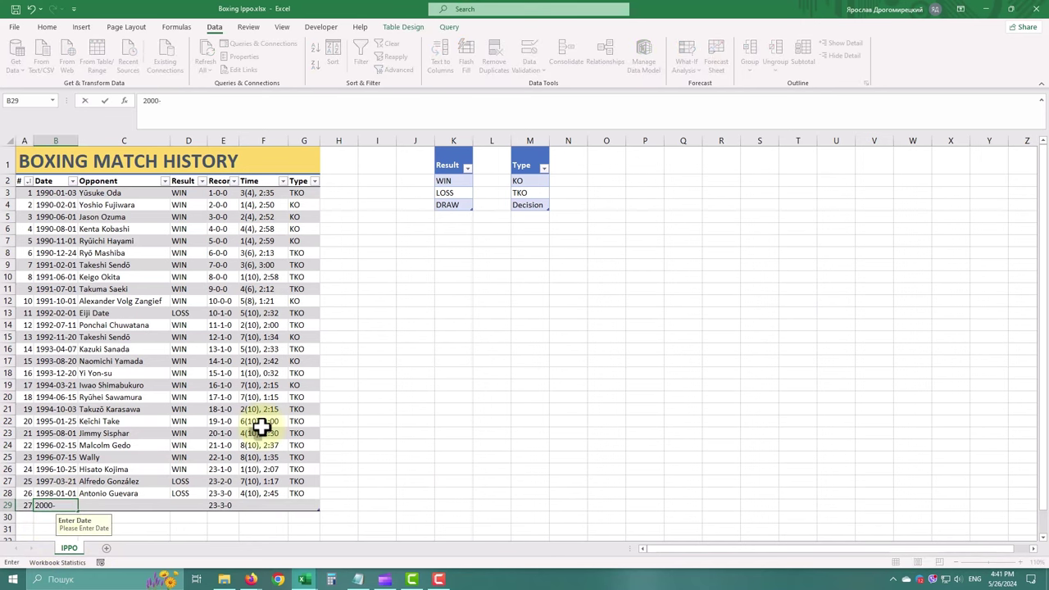
text(01-02)
key(Tab)
Test the opponent cell with 43434, retry, and enter the opponent's name
text(43434)
key(Return)
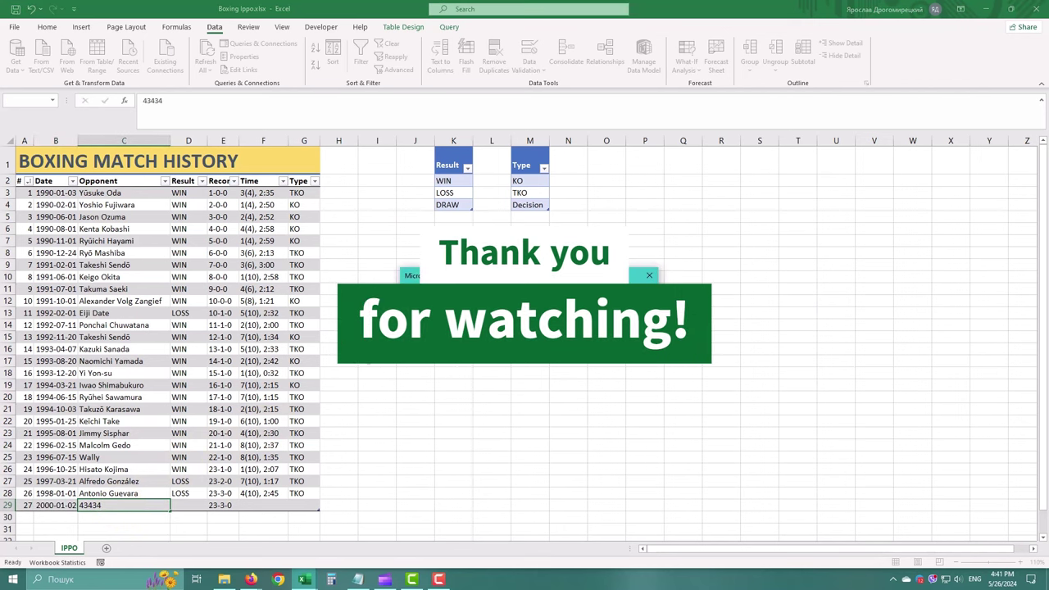
key(Return)
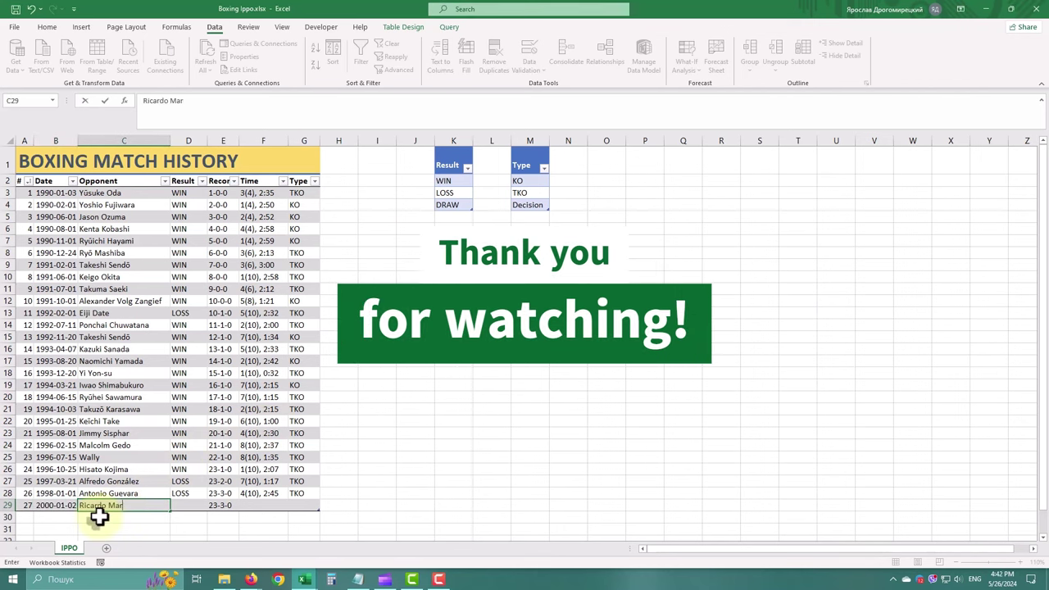
key(Tab)
Choose DRAW, check the 23-3-1 record, and enter time 12(12), 3:00
click(210, 507)
click(178, 534)
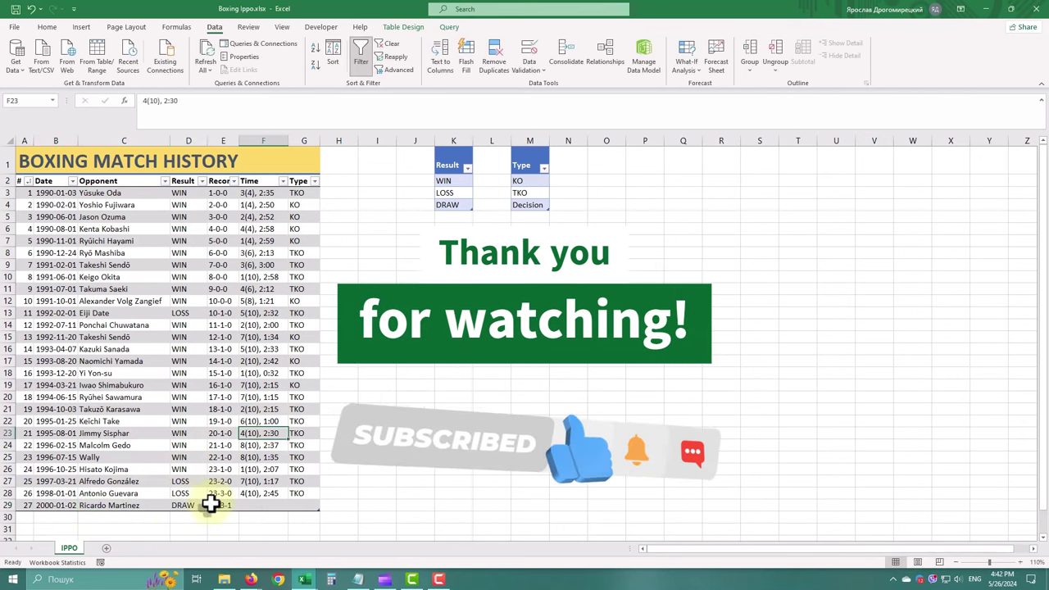
click(210, 506)
click(267, 505)
text(12(12)
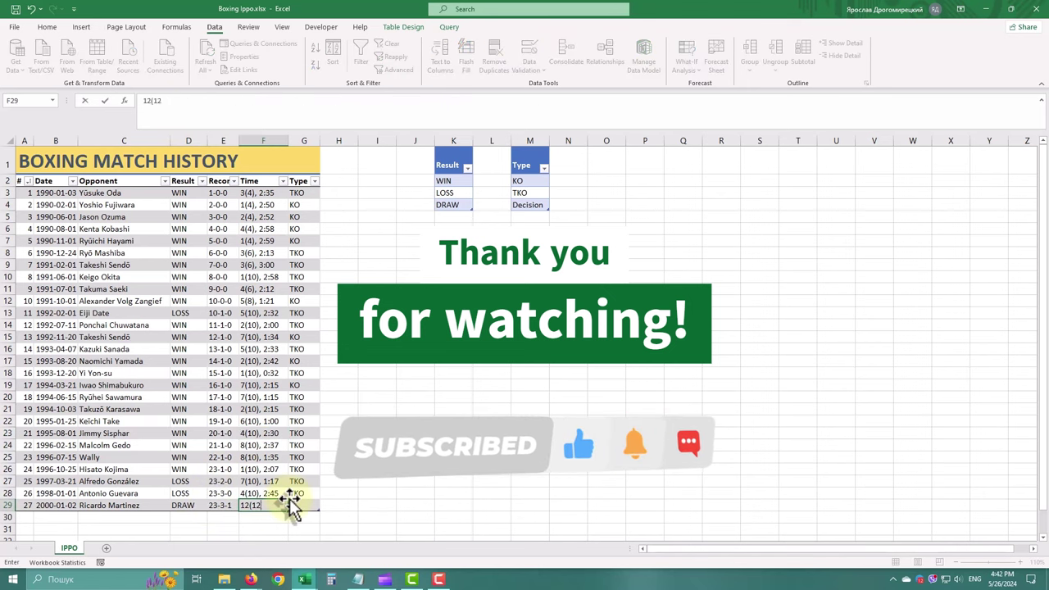
text(), 3:00)
key(Tab)
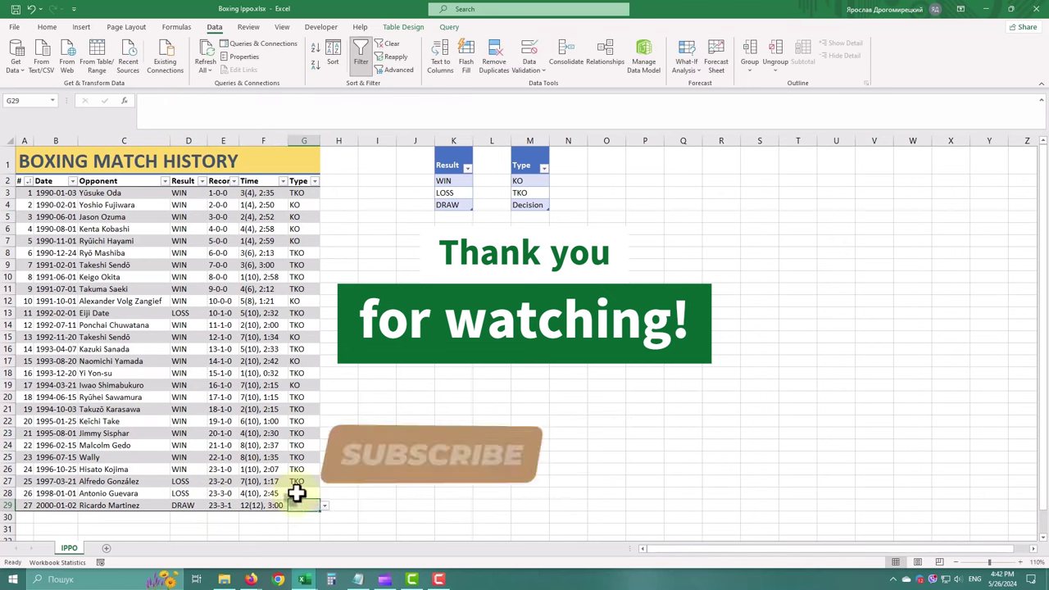